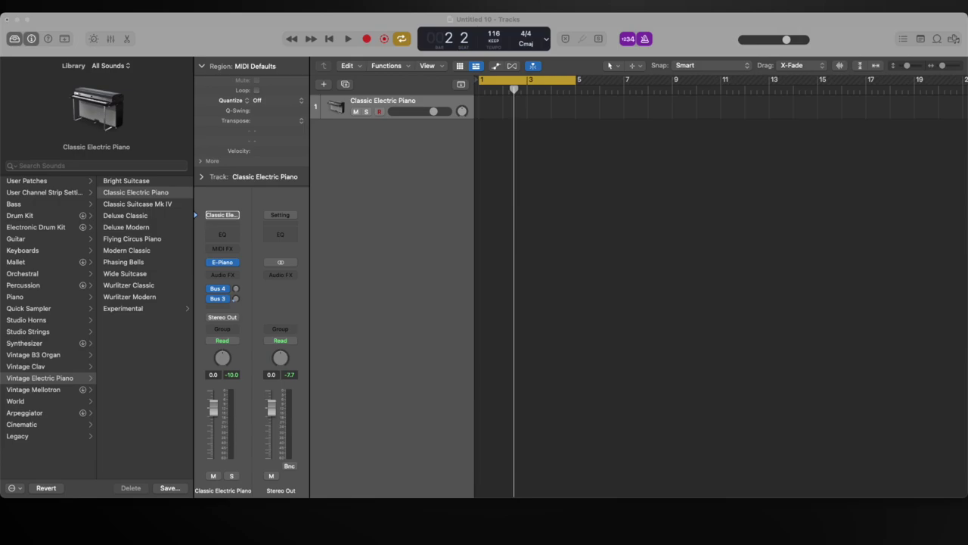
- Switch the control bar display to the Custom layout and move the playhead to bar 2
{"action": "left_click", "coordinate": [868, 187]}
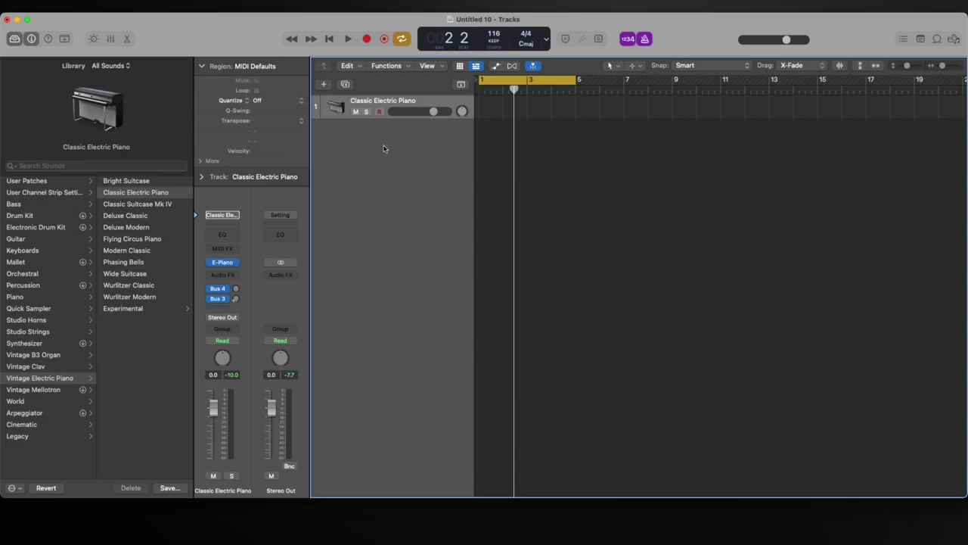
{"action": "left_click", "coordinate": [547, 42]}
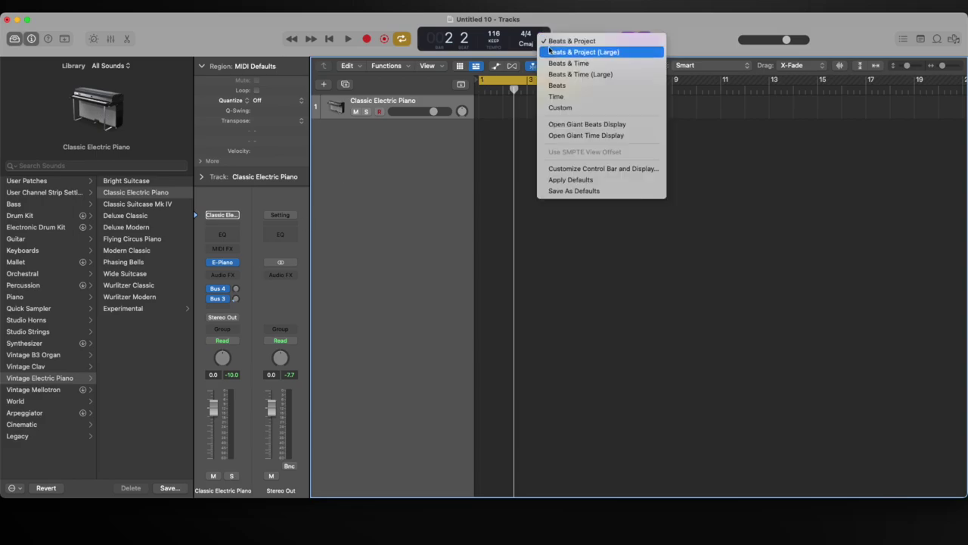
{"action": "left_click", "coordinate": [557, 108]}
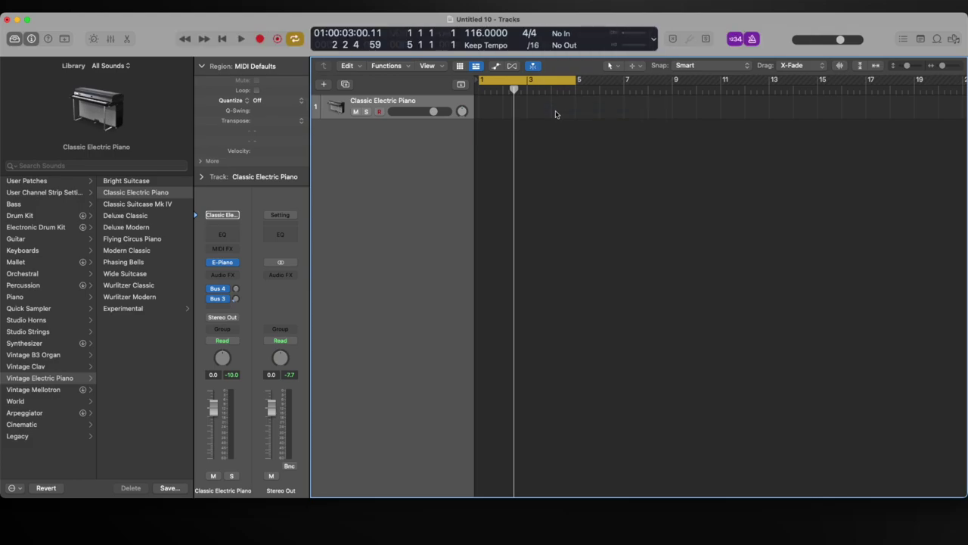
{"action": "left_click", "coordinate": [504, 86]}
{"action": "left_click", "coordinate": [502, 89]}
- Replace the track's electric piano instrument with Rhodes V8 Pro and load its Kell Rhodes user preset
{"action": "left_click", "coordinate": [222, 261]}
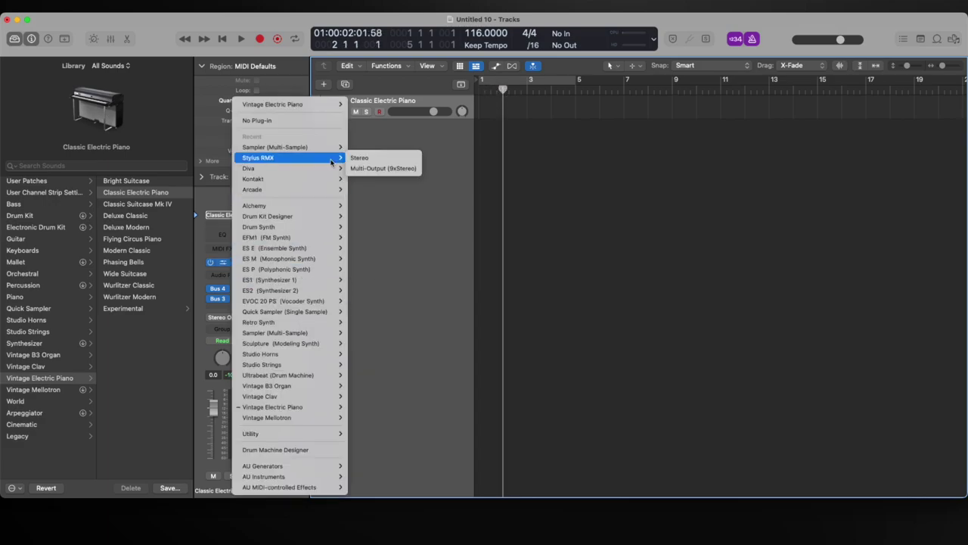
{"action": "mouse_move", "coordinate": [314, 210]}
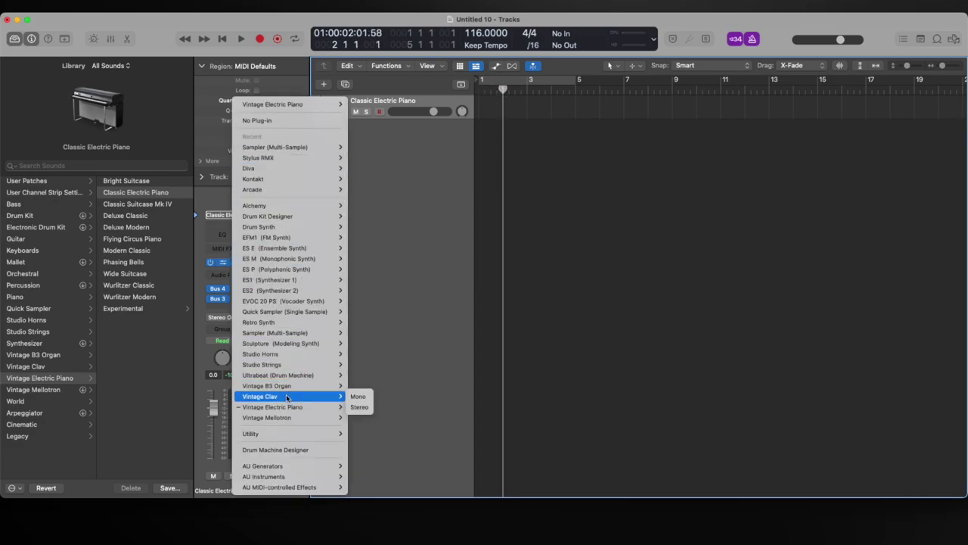
{"action": "mouse_move", "coordinate": [300, 478]}
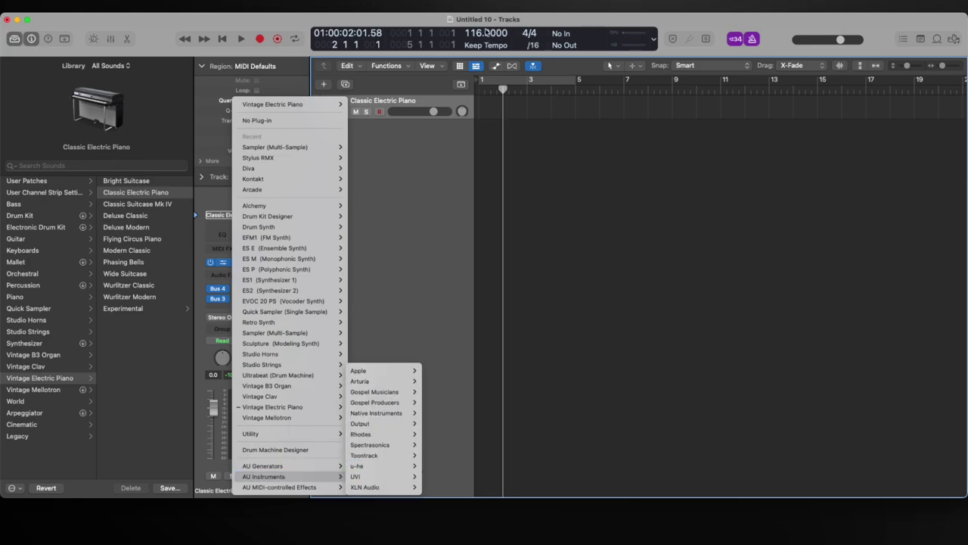
{"action": "mouse_move", "coordinate": [392, 437]}
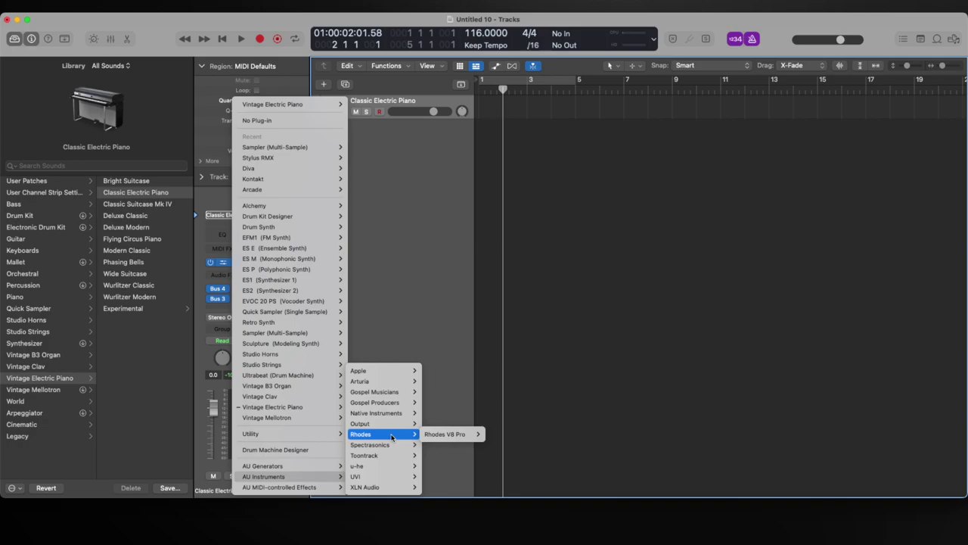
{"action": "left_click", "coordinate": [498, 434]}
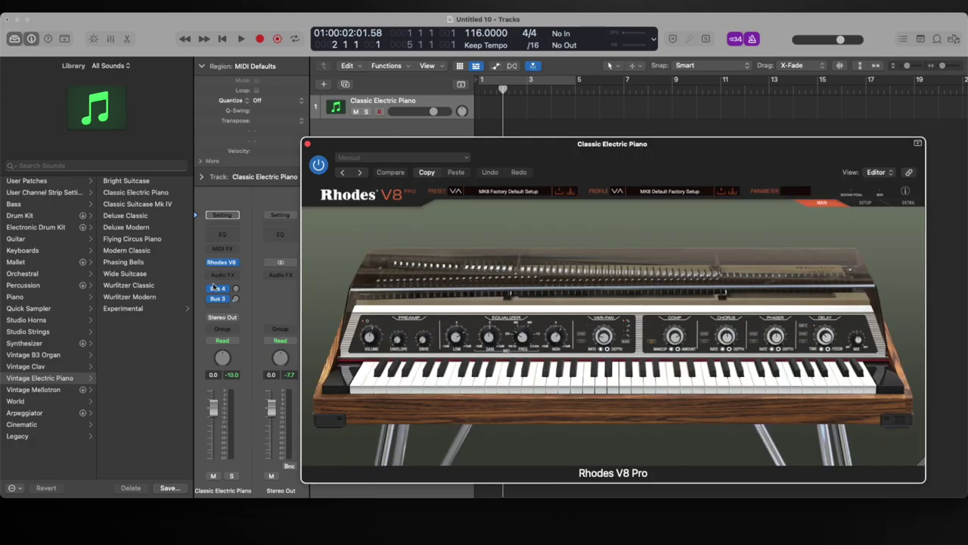
{"action": "left_click", "coordinate": [227, 310]}
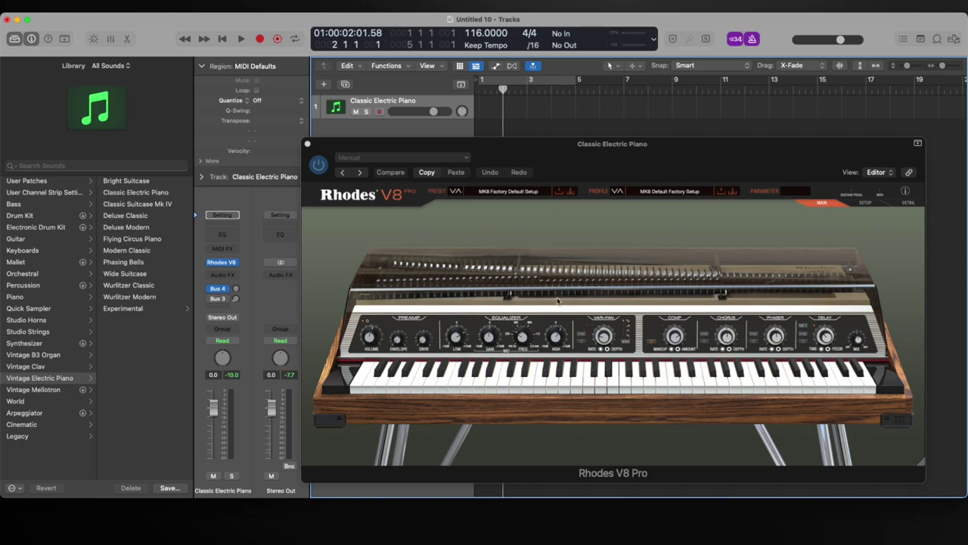
{"action": "left_click", "coordinate": [509, 191]}
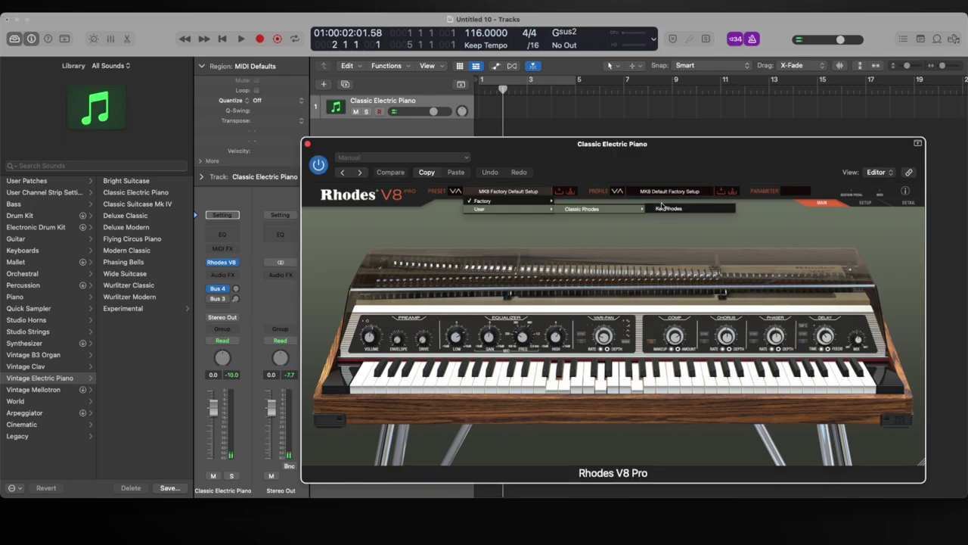
{"action": "left_click", "coordinate": [661, 209]}
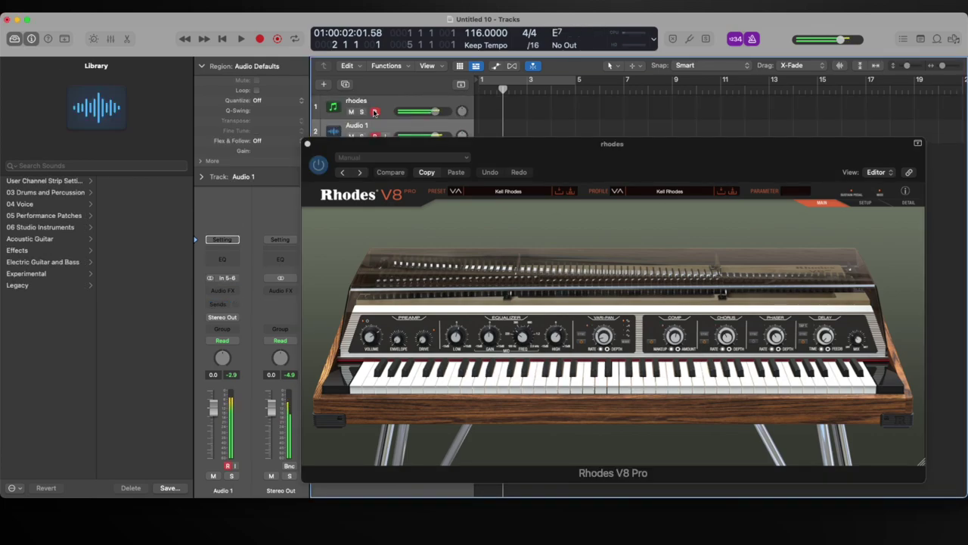
- Close the Rhodes plug-in window and record a take on the rhodes and Audio 1 tracks together
{"action": "left_click", "coordinate": [308, 143]}
{"action": "key", "text": "r"}
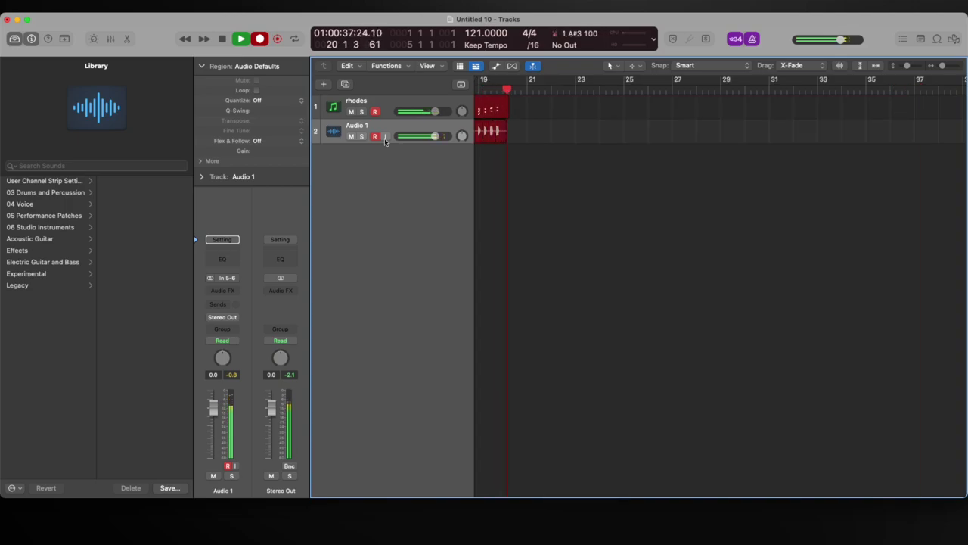
{"action": "key", "text": "space"}
- Extend the start of the recorded Audio 1 region back to bar 1, level with the rhodes region
{"action": "key", "text": "z"}
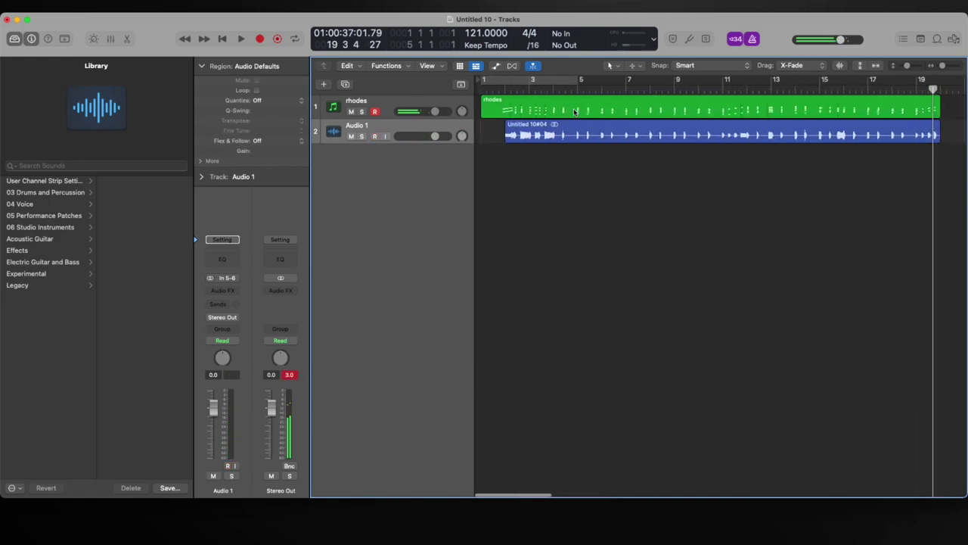
{"action": "left_click", "coordinate": [497, 94]}
{"action": "left_click_drag", "start_coordinate": [506, 136], "coordinate": [481, 136]}
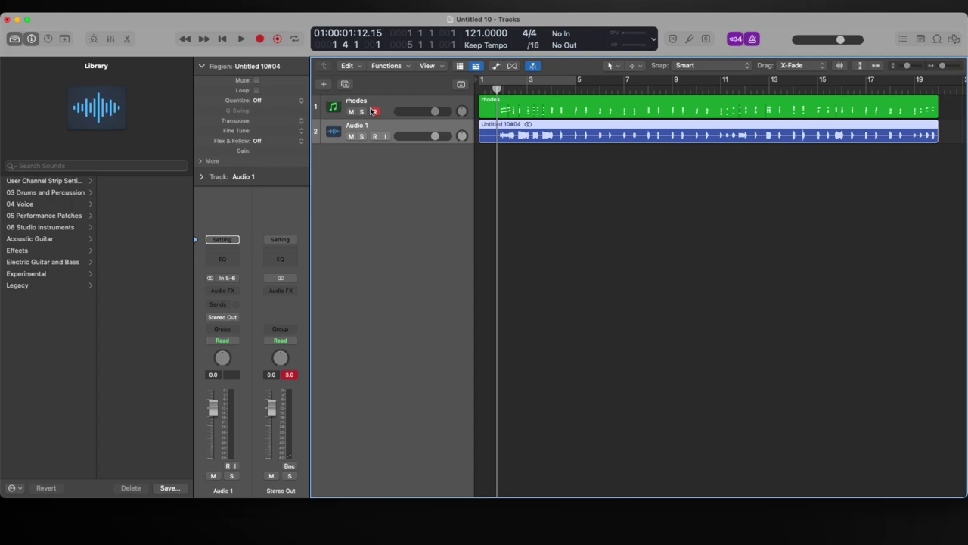
- Create one new software instrument track with the default patch below Audio 1
{"action": "left_click", "coordinate": [323, 84]}
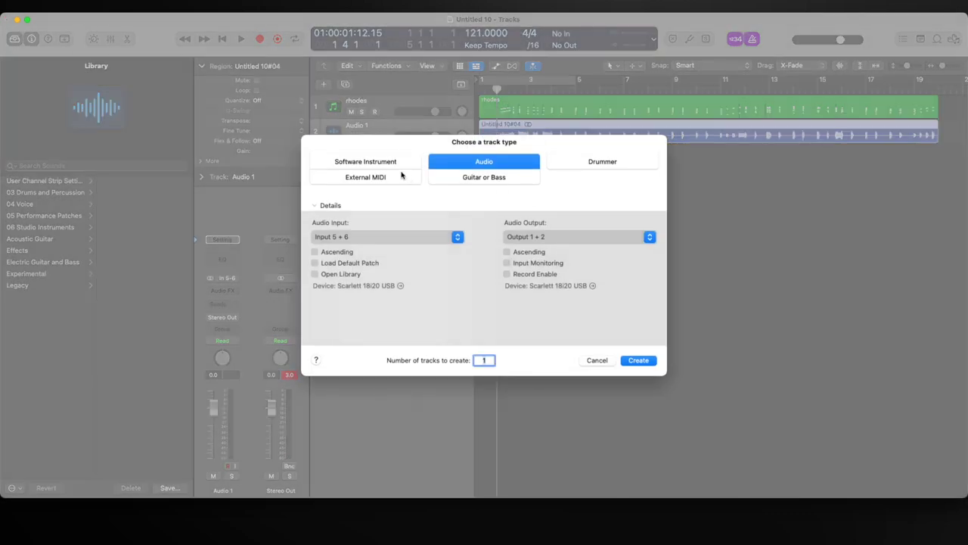
{"action": "left_click", "coordinate": [402, 175]}
{"action": "left_click", "coordinate": [394, 166]}
{"action": "left_click", "coordinate": [645, 362]}
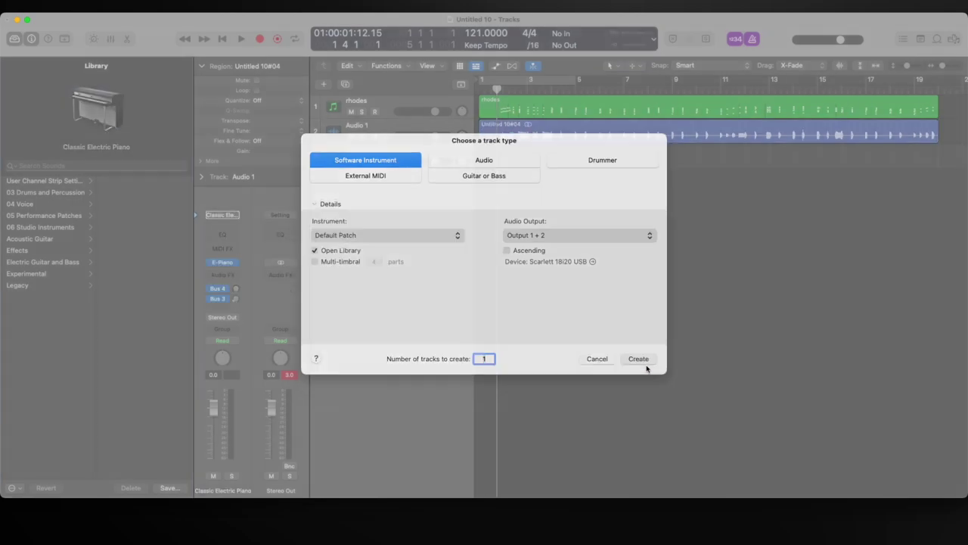
- Load the stereo Sampler instrument on the new track and try to load the Premium Church VOL.2 preset
{"action": "left_click", "coordinate": [233, 262]}
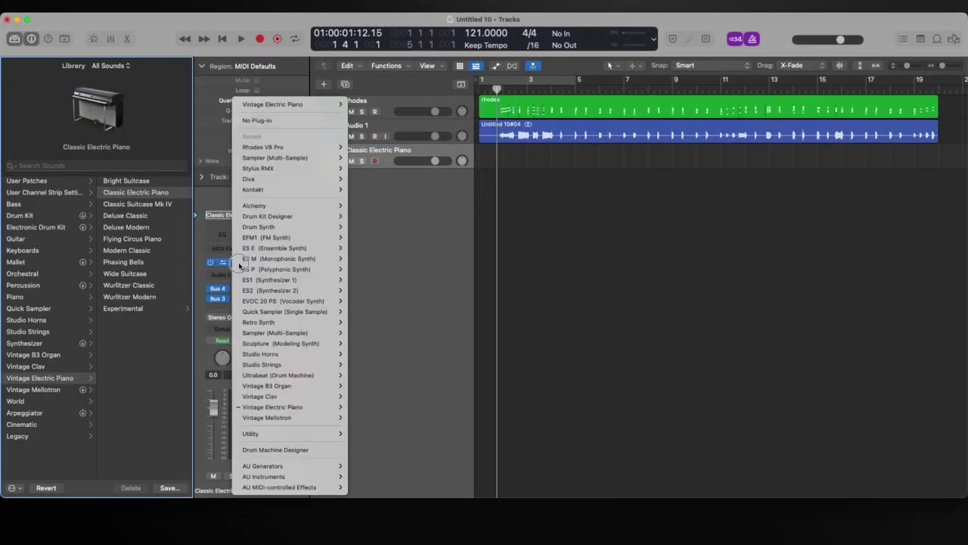
{"action": "mouse_move", "coordinate": [302, 157]}
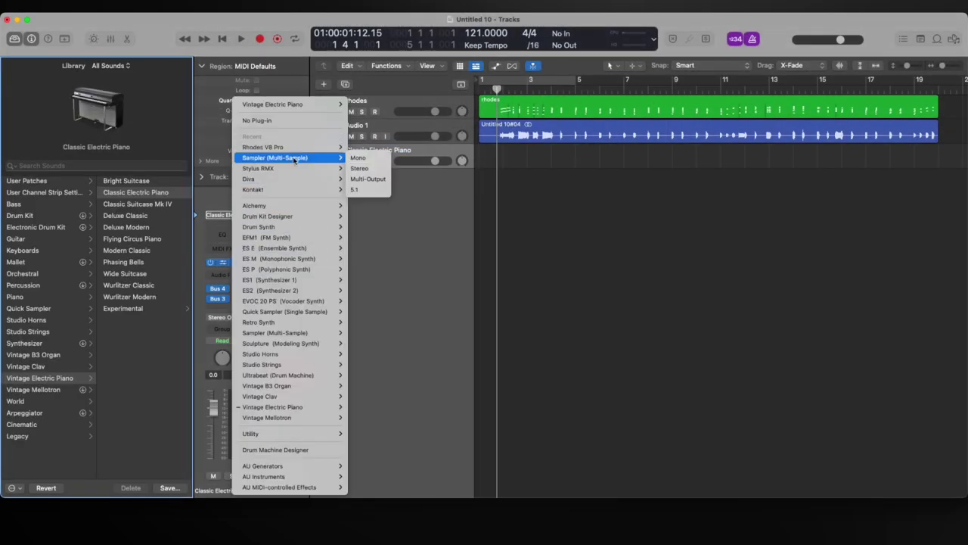
{"action": "left_click", "coordinate": [370, 170]}
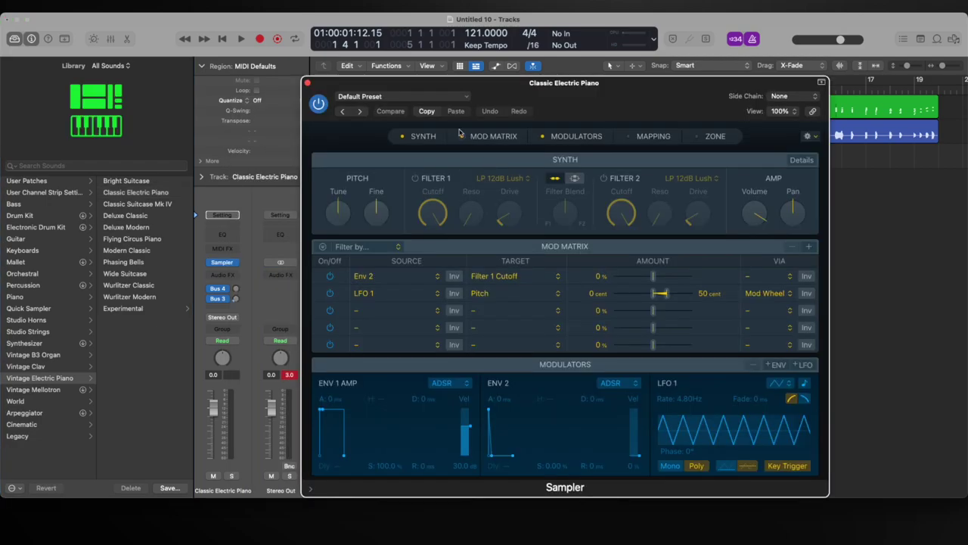
{"action": "left_click", "coordinate": [402, 98]}
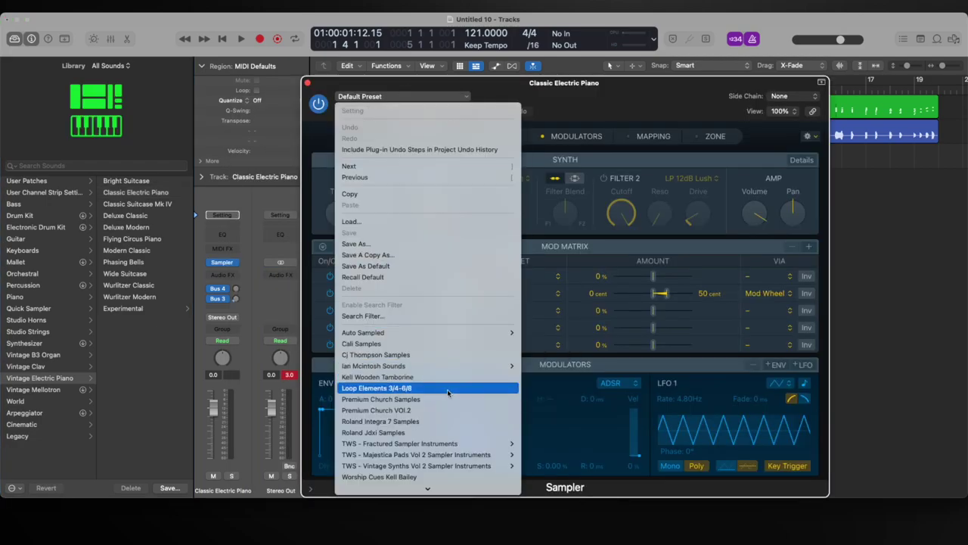
{"action": "left_click", "coordinate": [447, 414]}
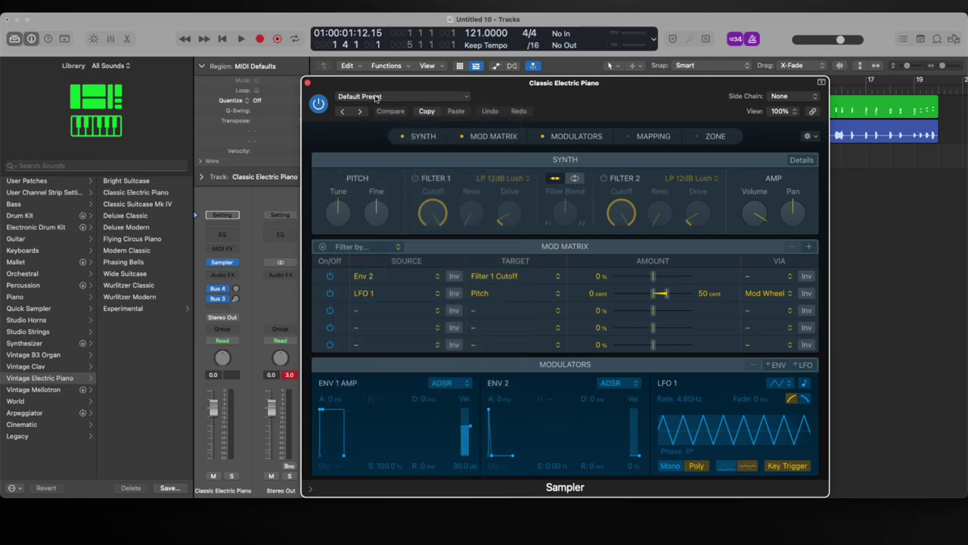
- Record a snap part on the snap track from about bar 4 to bar 9 and open its region in the Piano Roll
{"action": "key", "text": "r"}
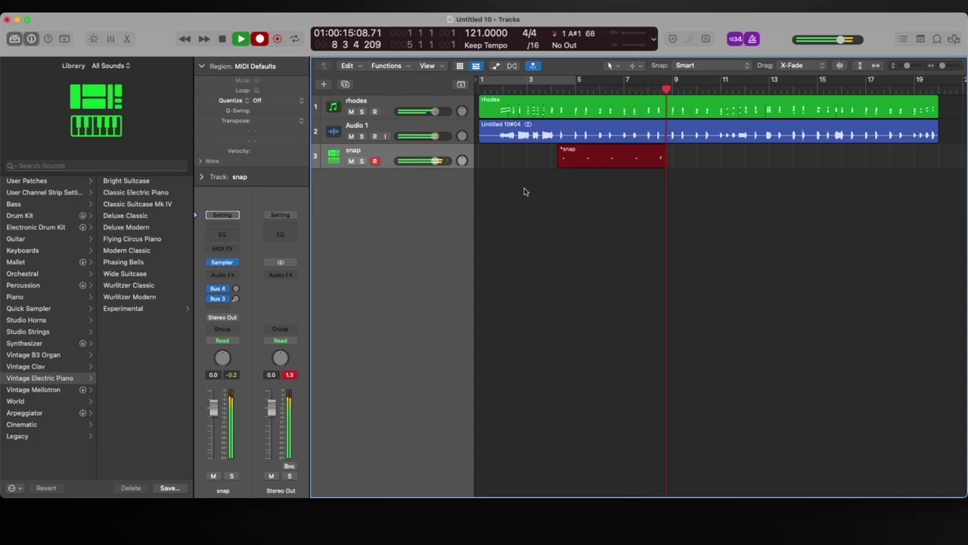
{"action": "key", "text": "space"}
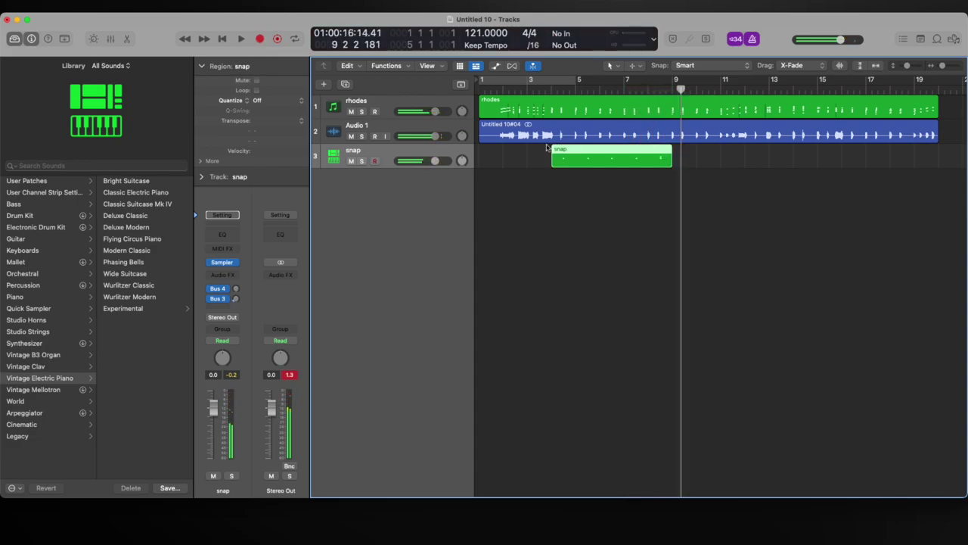
{"action": "double_click", "coordinate": [582, 162]}
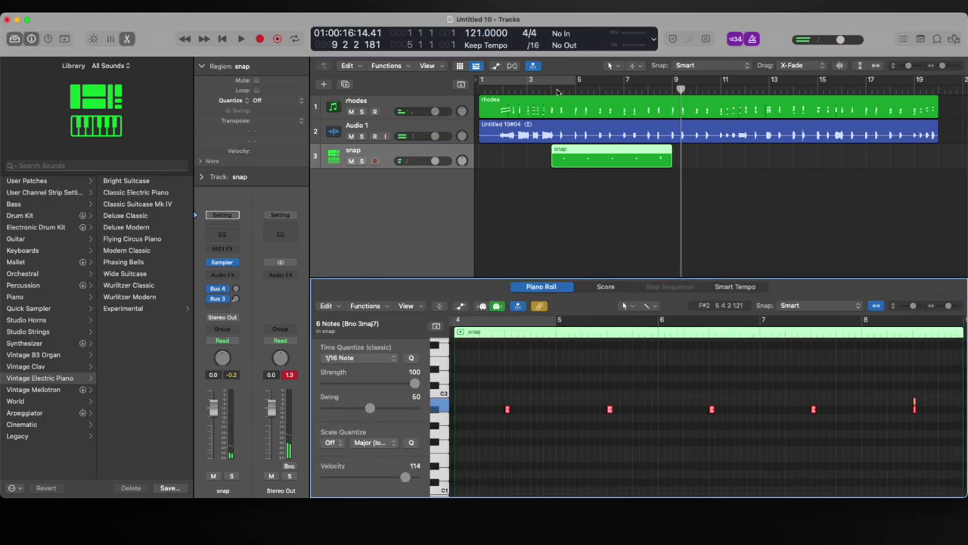
- Loop the snap region from bar 4 as a three-bar pattern and play the arrangement from about bar 3
{"action": "left_click_drag", "start_coordinate": [634, 161], "coordinate": [871, 164]}
{"action": "scroll", "coordinate": [570, 146], "scroll_direction": "left", "scroll_amount": 5}
{"action": "scroll", "coordinate": [569, 146], "scroll_direction": "left", "scroll_amount": 2}
{"action": "double_click", "coordinate": [531, 90]}
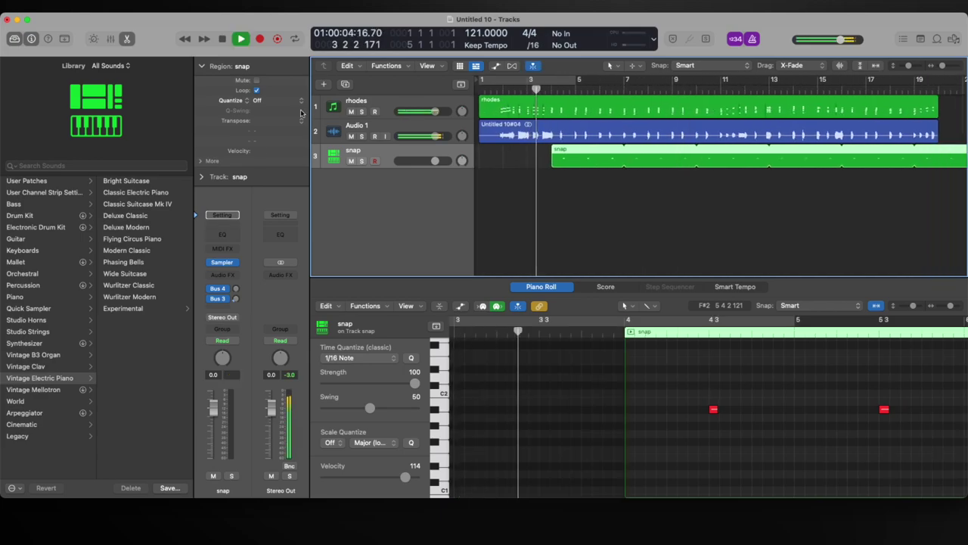
- Add another software instrument track with the default patch below the snap track and stop playback
{"action": "key", "text": "alt+super+n"}
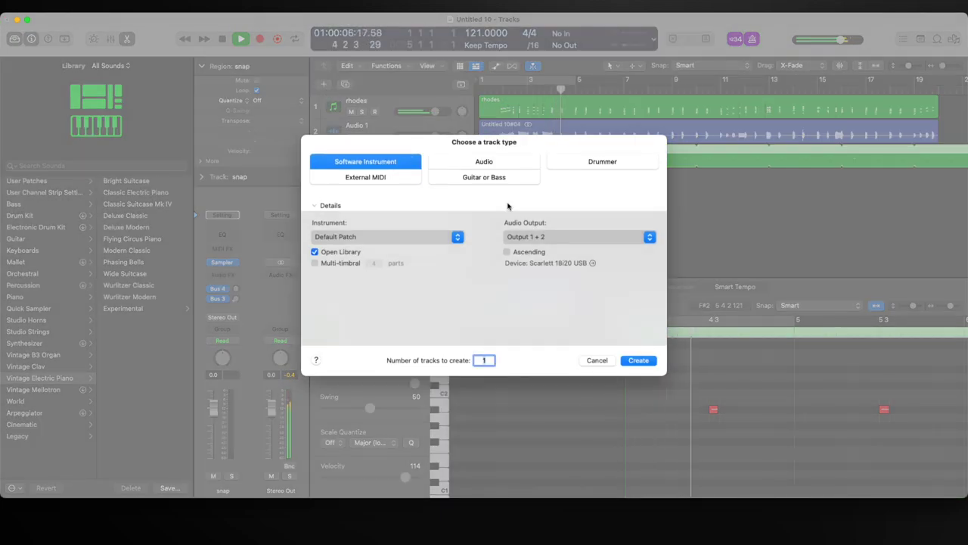
{"action": "left_click", "coordinate": [639, 360]}
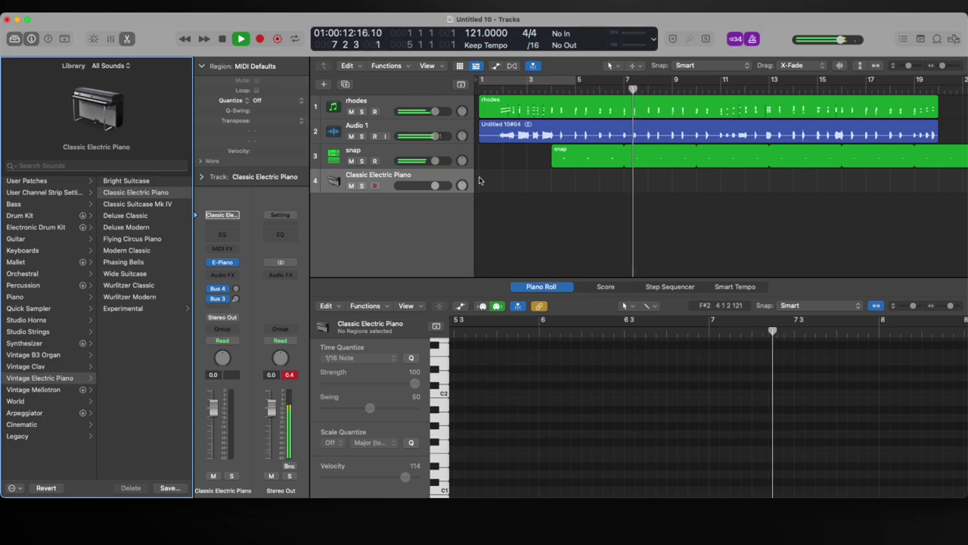
{"action": "key", "text": "space"}
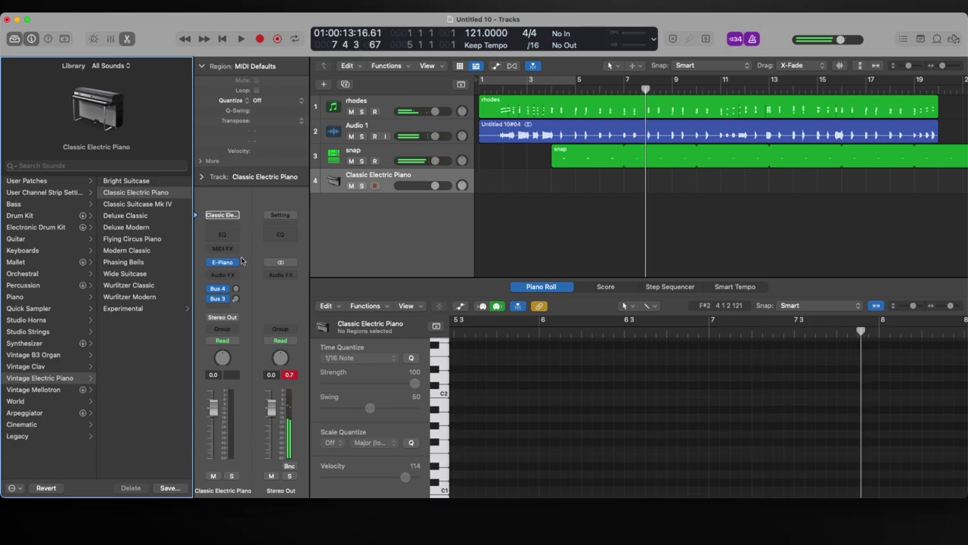
- Load the Kontakt instrument on the fourth track and close its plug-in window
{"action": "left_click", "coordinate": [241, 261]}
{"action": "key", "text": "Escape"}
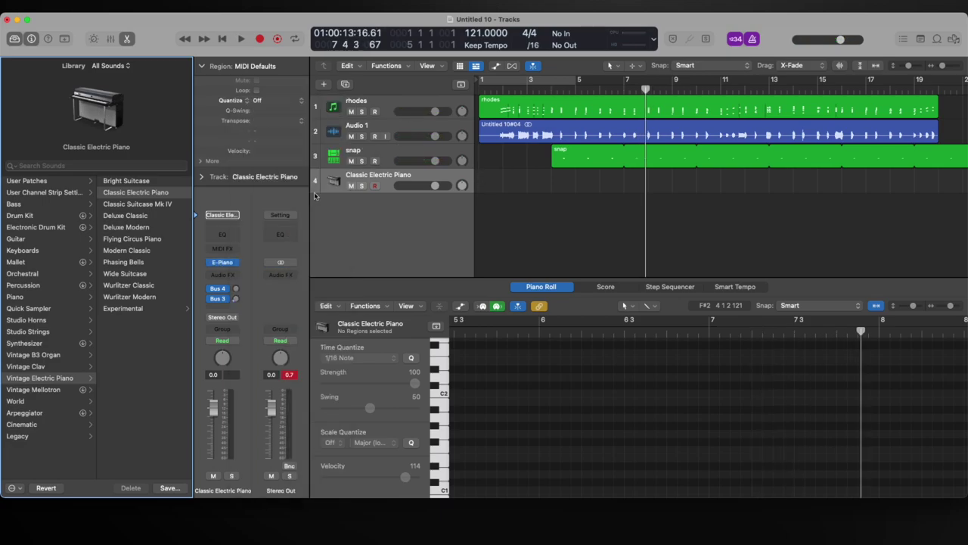
{"action": "left_click", "coordinate": [236, 264]}
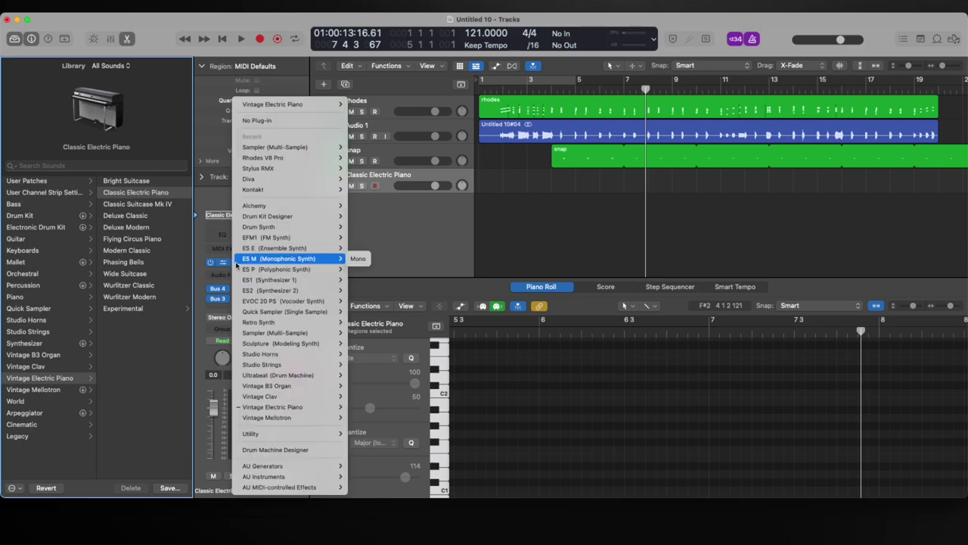
{"action": "left_click", "coordinate": [399, 232]}
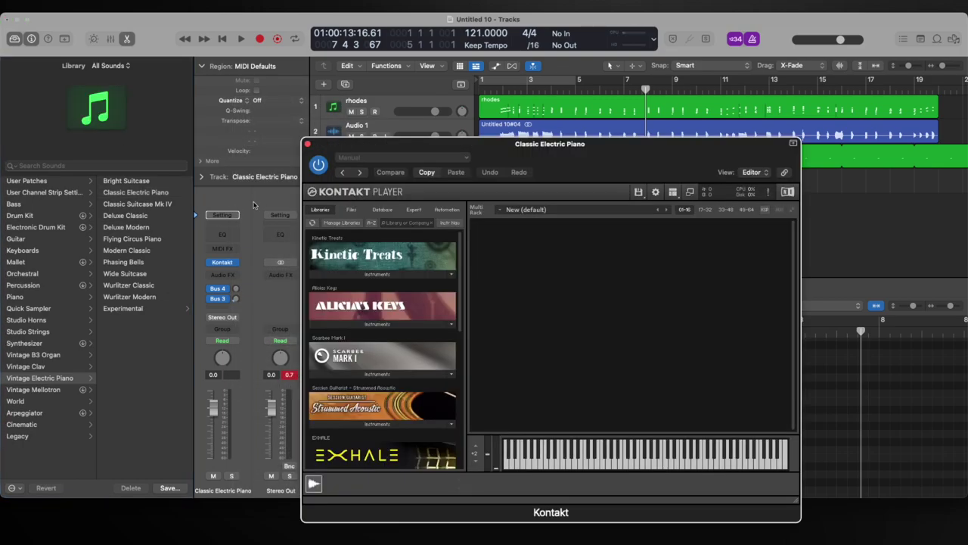
{"action": "left_click", "coordinate": [307, 144]}
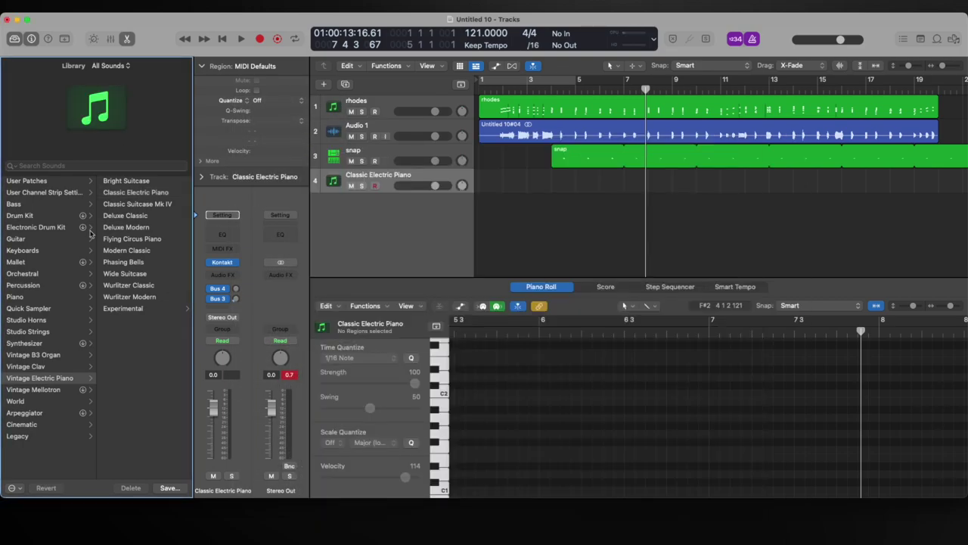
- Load the Hip Hop Kit patch from the Legacy GarageBand Drum Kits library onto the fourth track
{"action": "left_click", "coordinate": [41, 194]}
{"action": "left_click", "coordinate": [37, 436]}
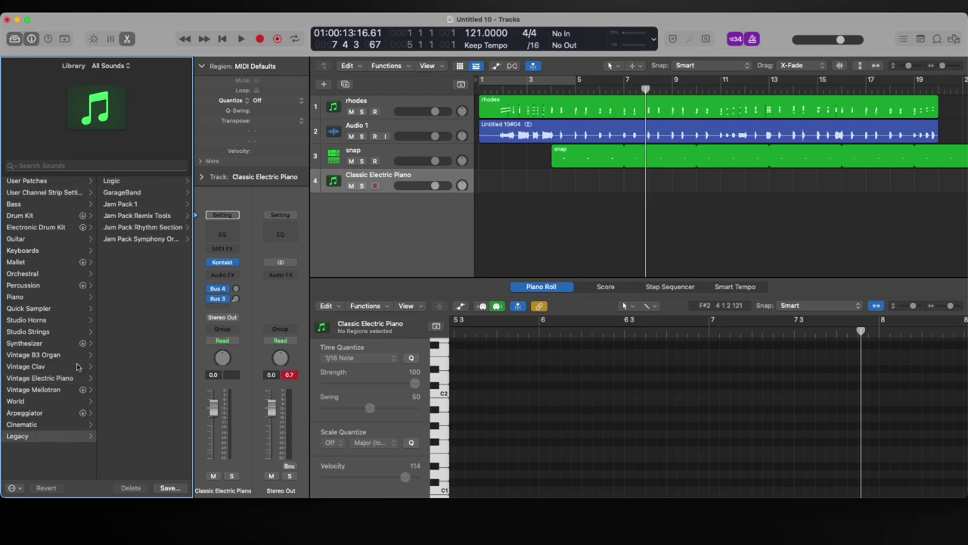
{"action": "left_click", "coordinate": [129, 193]}
{"action": "left_click", "coordinate": [123, 217]}
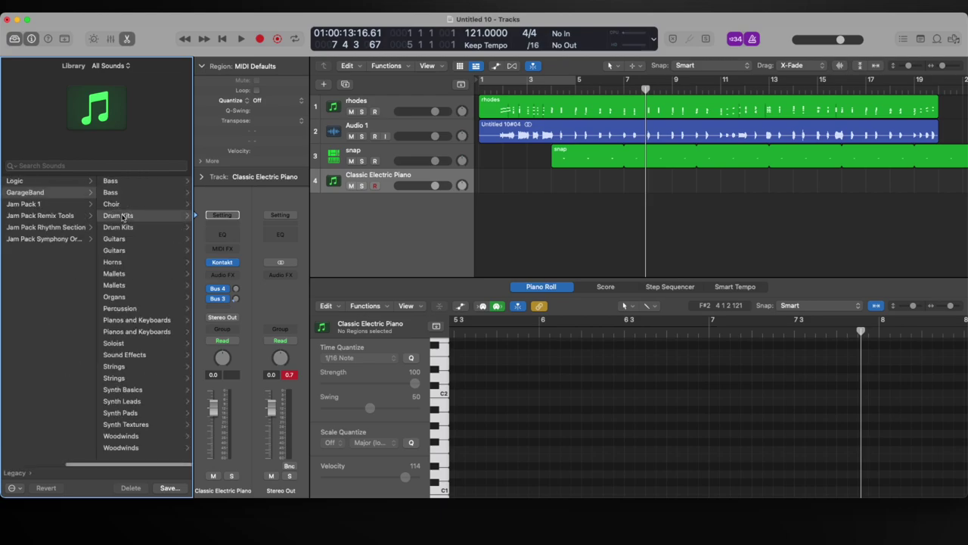
{"action": "left_click", "coordinate": [124, 192]}
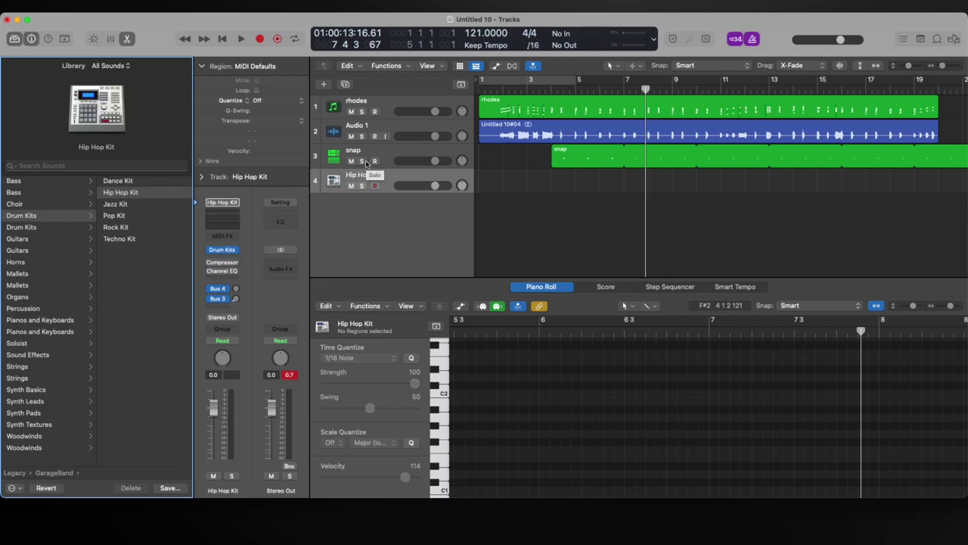
- Record a two-bar drum pattern on the Hip Hop Kit track starting at bar 4
{"action": "left_click", "coordinate": [550, 89]}
{"action": "key", "text": "r"}
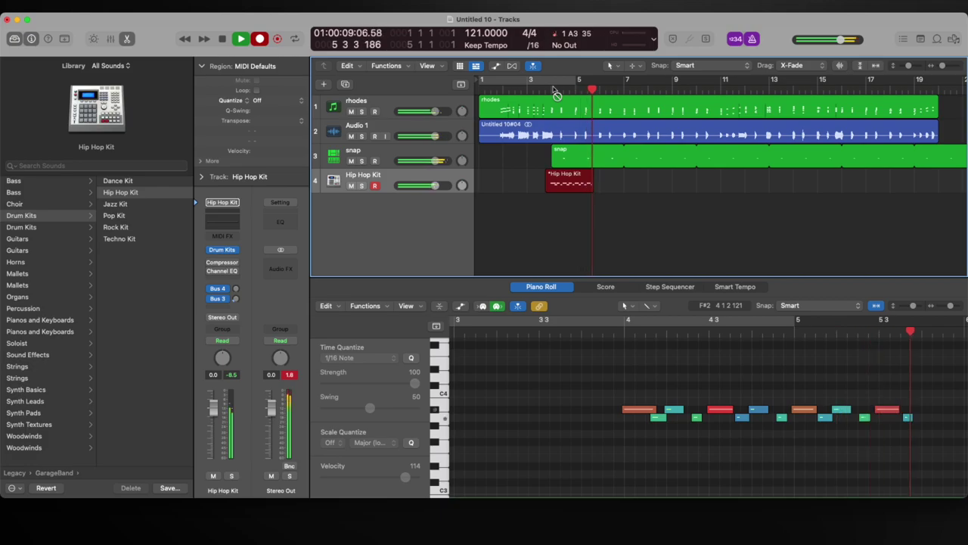
{"action": "key", "text": "space"}
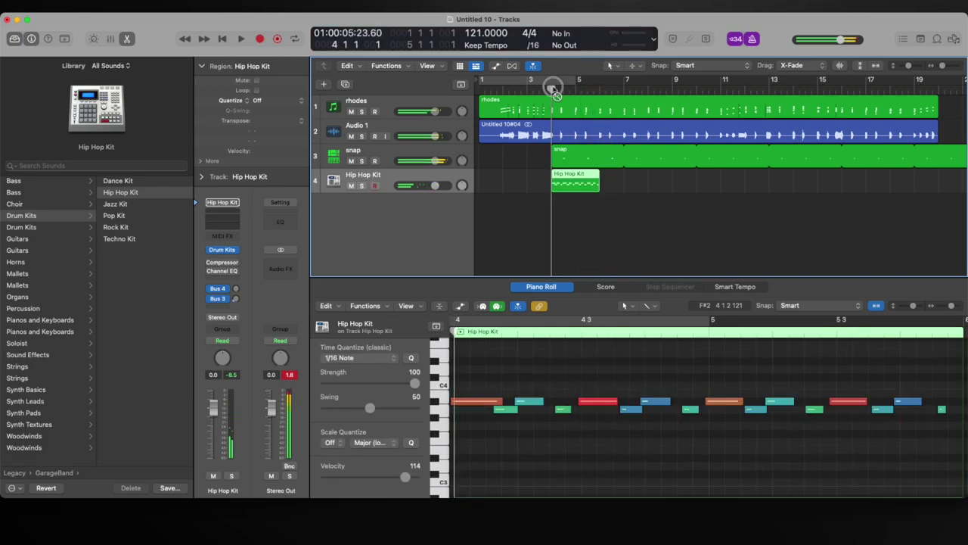
- Quantize all notes of the Hip Hop Kit region to 1/16 Triplet (1/24) and play the result from bar 4
{"action": "left_click", "coordinate": [569, 367]}
{"action": "key", "text": "super+a"}
{"action": "key", "text": "space"}
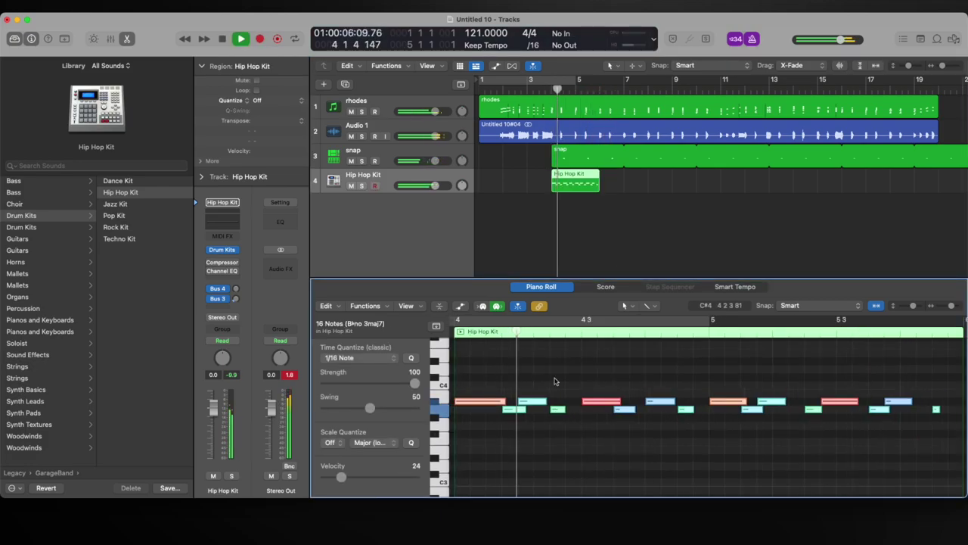
{"action": "left_click", "coordinate": [359, 358]}
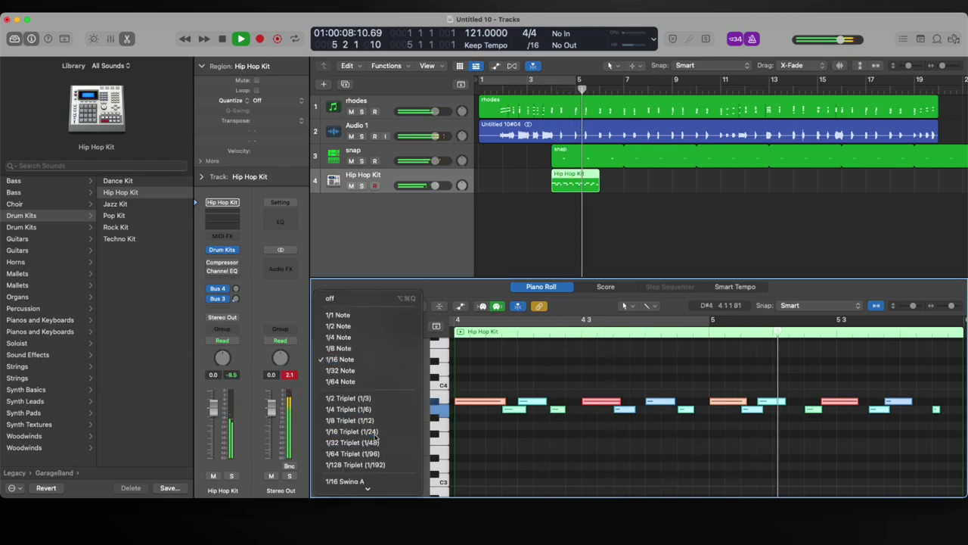
{"action": "left_click", "coordinate": [351, 432]}
{"action": "key", "text": "space"}
{"action": "left_click", "coordinate": [550, 88]}
{"action": "key", "text": "space"}
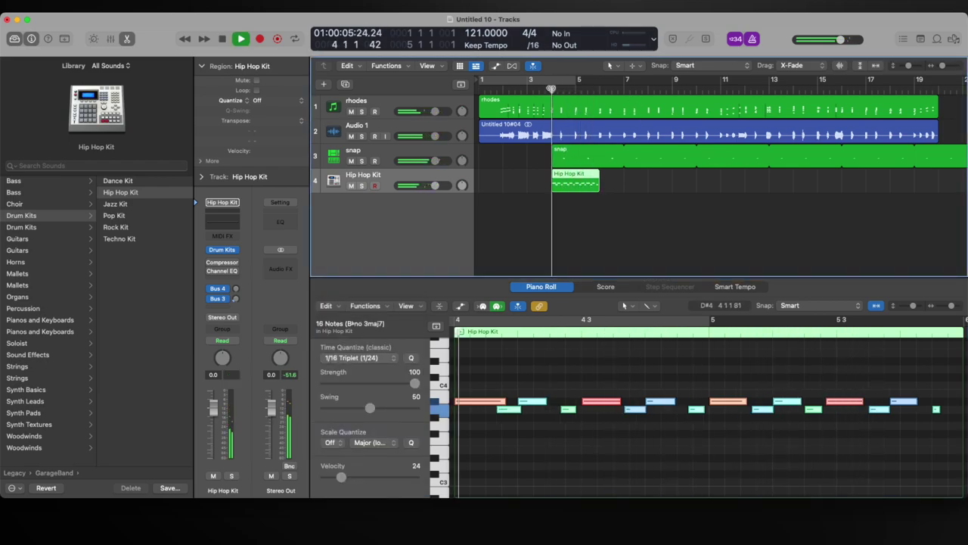
- Split the Hip Hop Kit region at bar 5 and loop its first bar to about bar 22
{"action": "key", "text": "space"}
{"action": "left_click_drag", "start_coordinate": [575, 90], "coordinate": [576, 89]}
{"action": "left_click", "coordinate": [578, 183]}
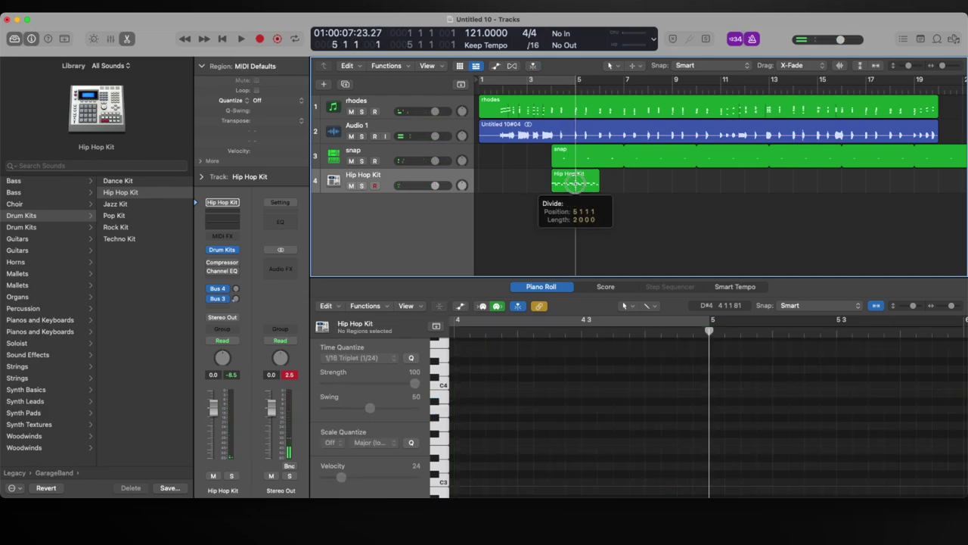
{"action": "left_click_drag", "start_coordinate": [598, 175], "coordinate": [944, 180]}
{"action": "key", "text": "space"}
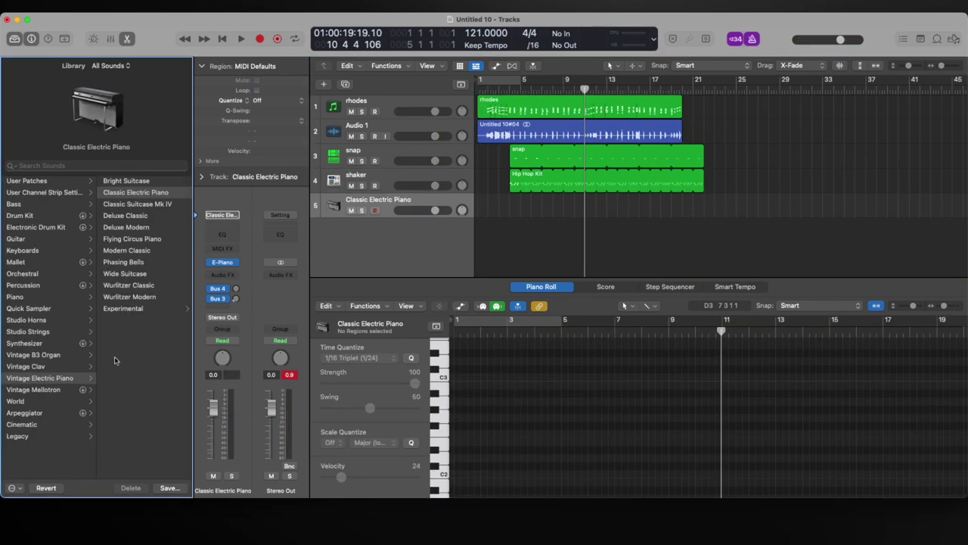
- Load the Human Bass patch from the Legacy GarageBand Percussion library onto the fifth track
{"action": "left_click", "coordinate": [53, 437]}
{"action": "left_click", "coordinate": [119, 193]}
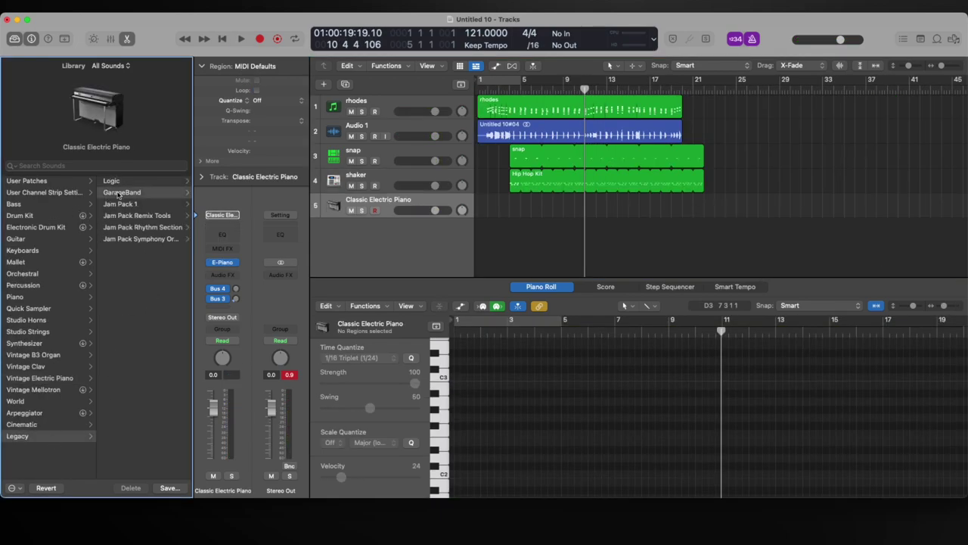
{"action": "left_click", "coordinate": [118, 218]}
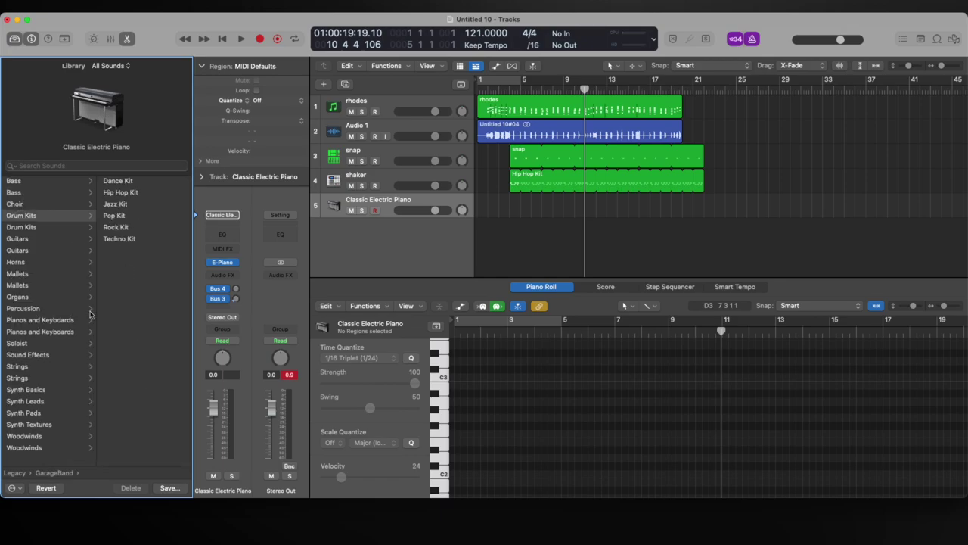
{"action": "left_click", "coordinate": [30, 319]}
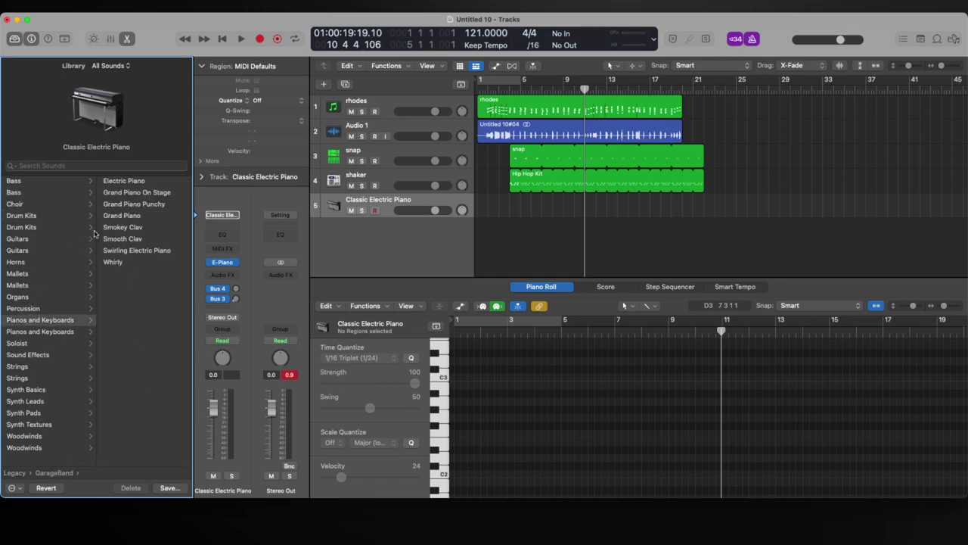
{"action": "left_click", "coordinate": [43, 309]}
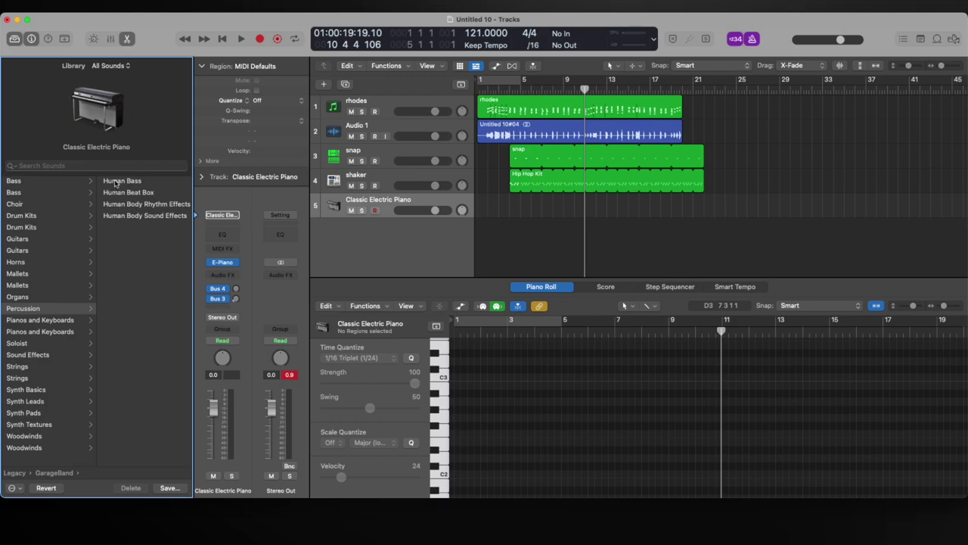
{"action": "left_click", "coordinate": [116, 183]}
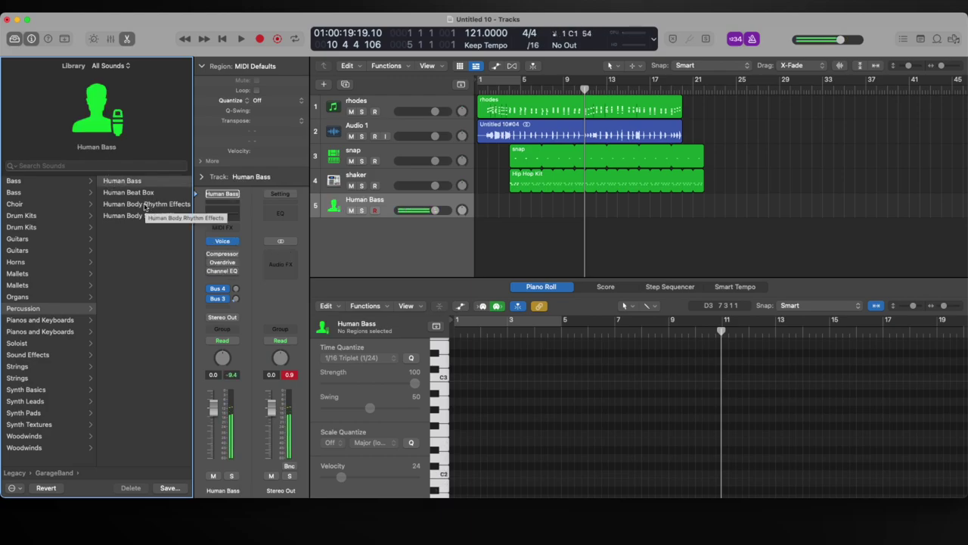
- Play the arrangement from about bar 2 with the Smart Controls shown, and set the playhead to bar 4
{"action": "left_click", "coordinate": [492, 90]}
{"action": "key", "text": "b"}
{"action": "key", "text": "space"}
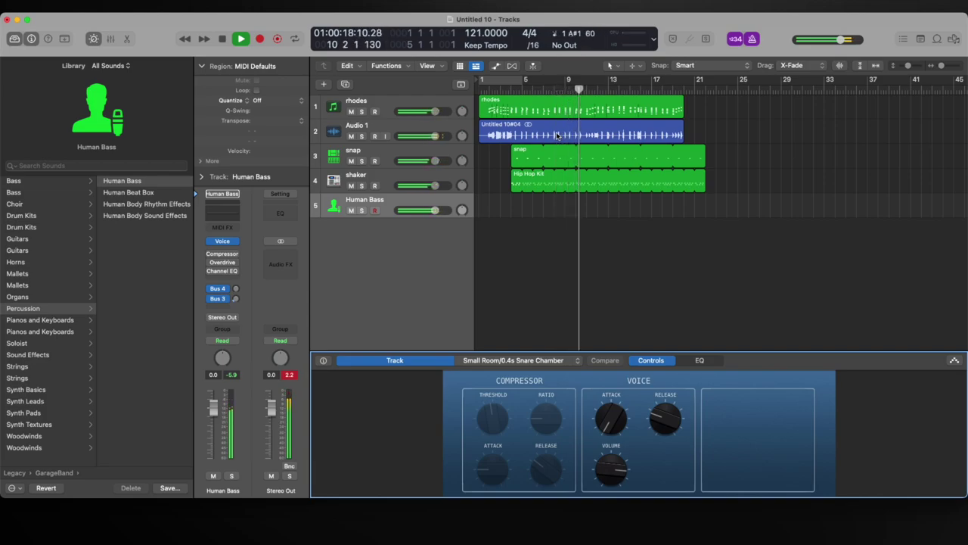
{"action": "scroll", "coordinate": [613, 119], "scroll_direction": "up", "scroll_amount": 10}
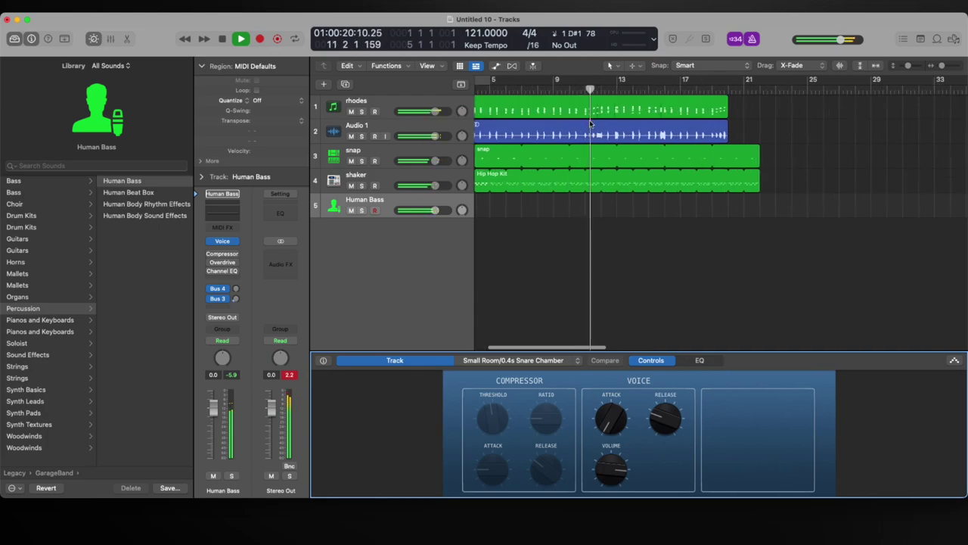
{"action": "key", "text": "space"}
{"action": "scroll", "coordinate": [529, 121], "scroll_direction": "left", "scroll_amount": 10}
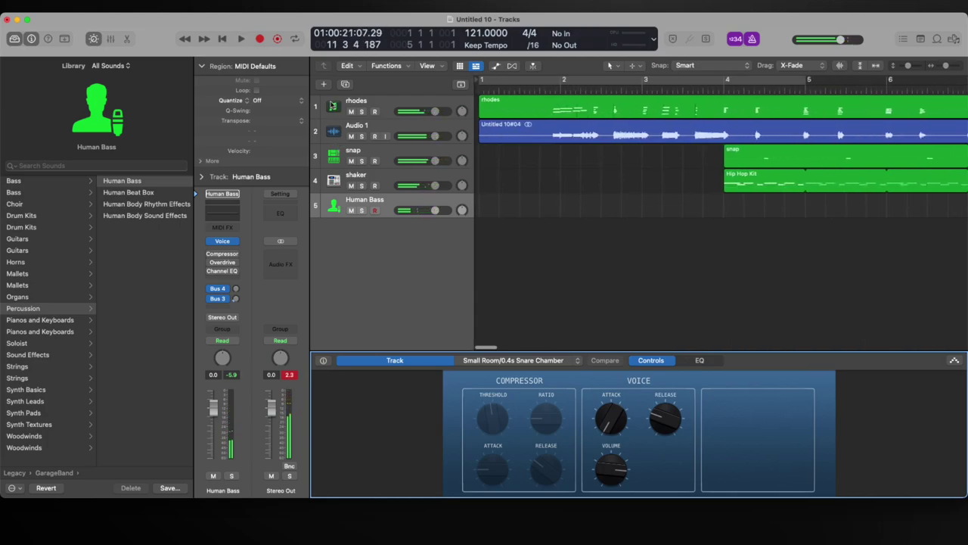
{"action": "left_click", "coordinate": [725, 92]}
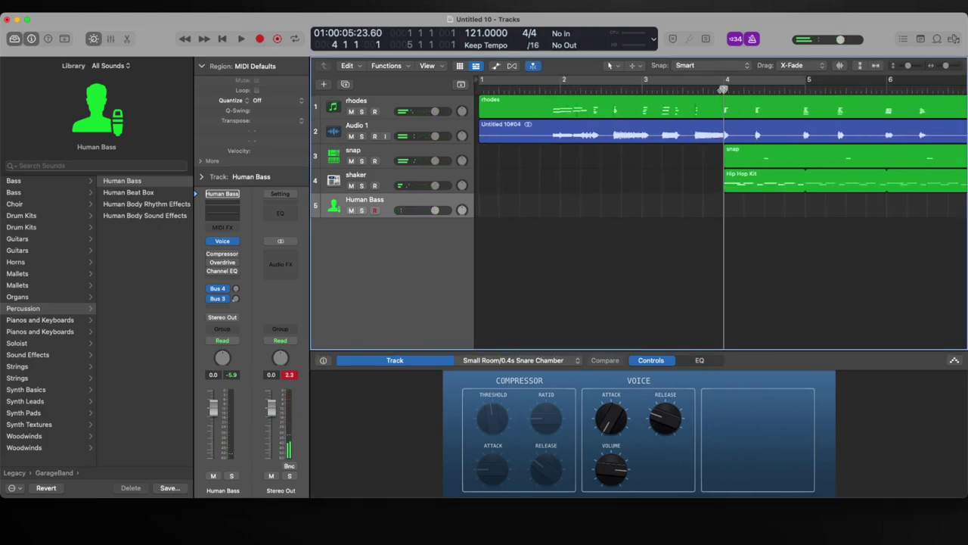
{"action": "key", "text": "r"}
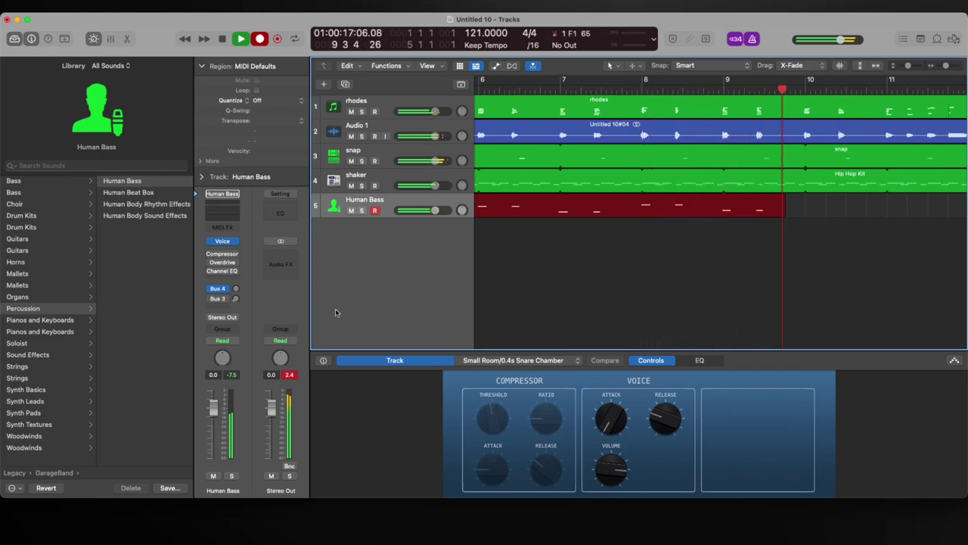
{"action": "key", "text": "z"}
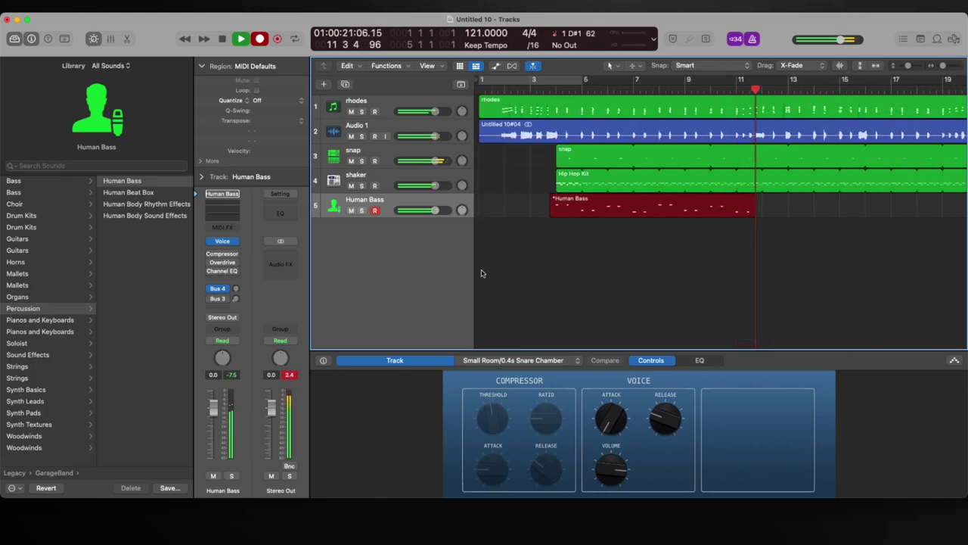
{"action": "key", "text": "space"}
{"action": "key", "text": "Delete"}
- Record a bass part on the Human Bass track from bar 4 to bar 12
{"action": "key", "text": "r"}
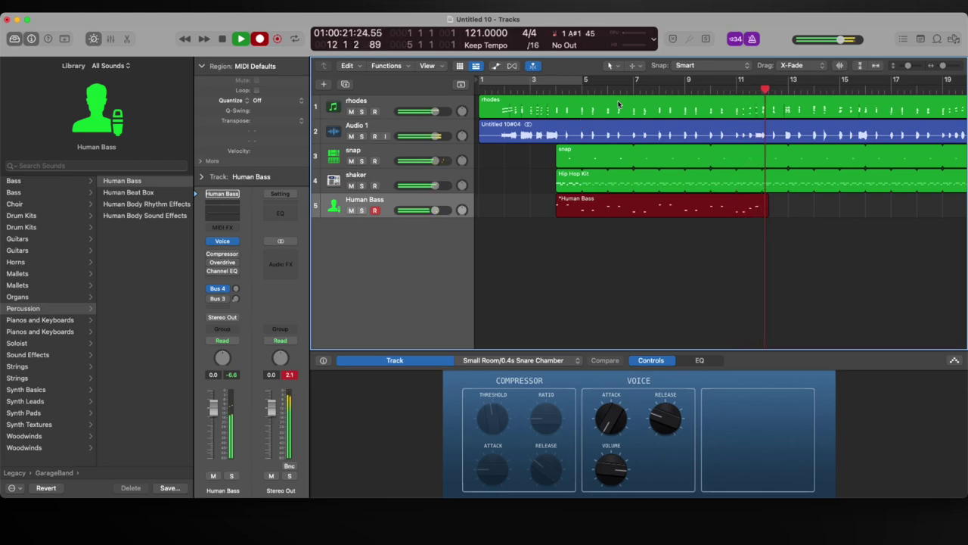
{"action": "key", "text": "shift+r"}
{"action": "key", "text": "space"}
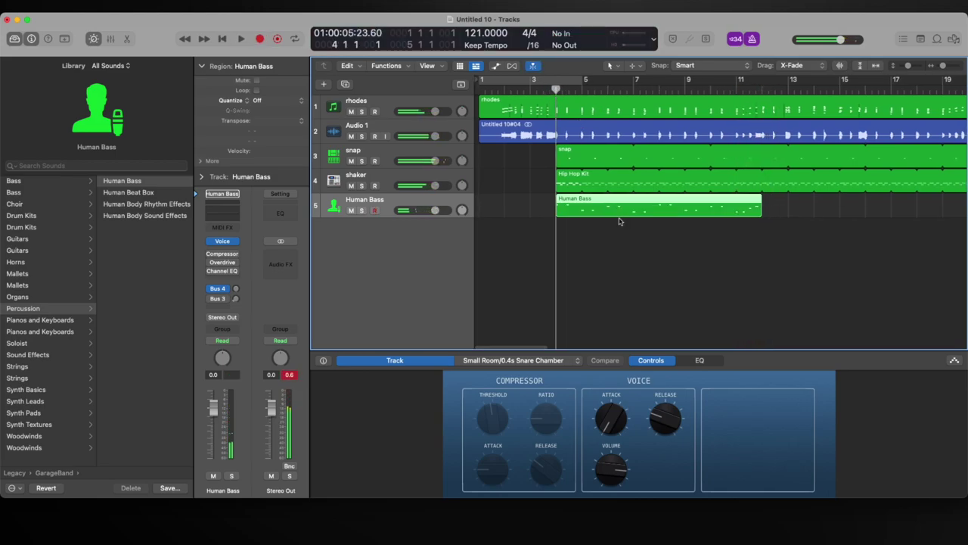
- Show the Human Bass notes in the Piano Roll and loop the region to bar 20 during playback
{"action": "key", "text": "e"}
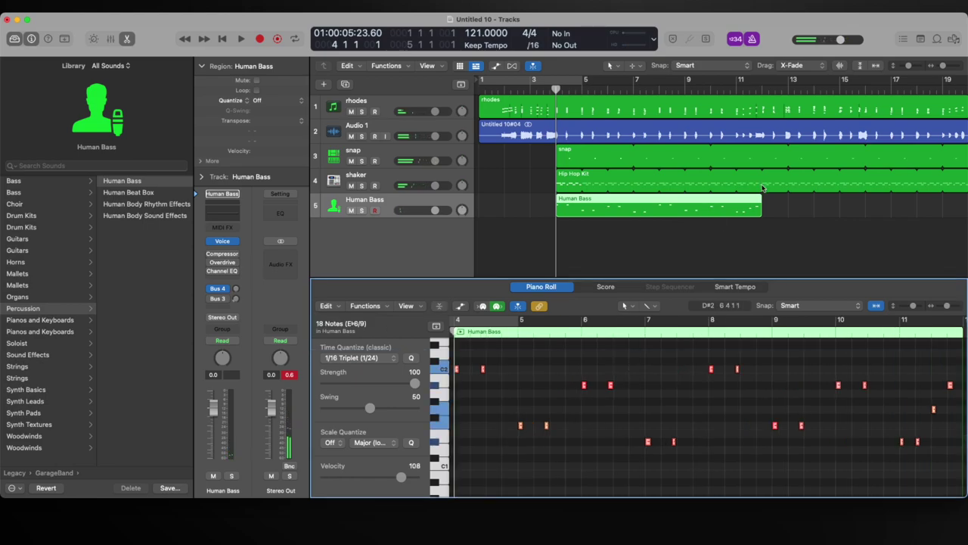
{"action": "key", "text": "space"}
{"action": "left_click_drag", "start_coordinate": [760, 198], "coordinate": [967, 198]}
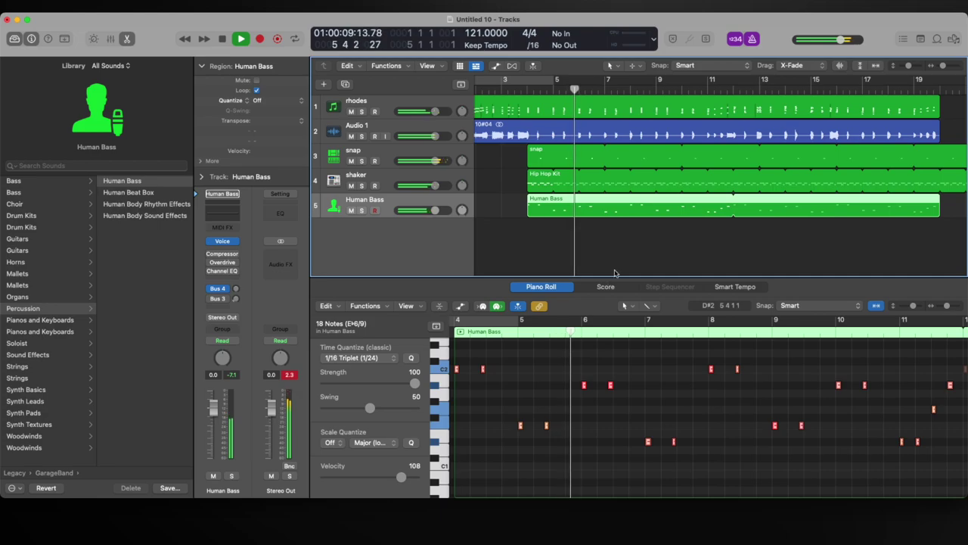
{"action": "scroll", "coordinate": [848, 195], "scroll_direction": "right", "scroll_amount": 5}
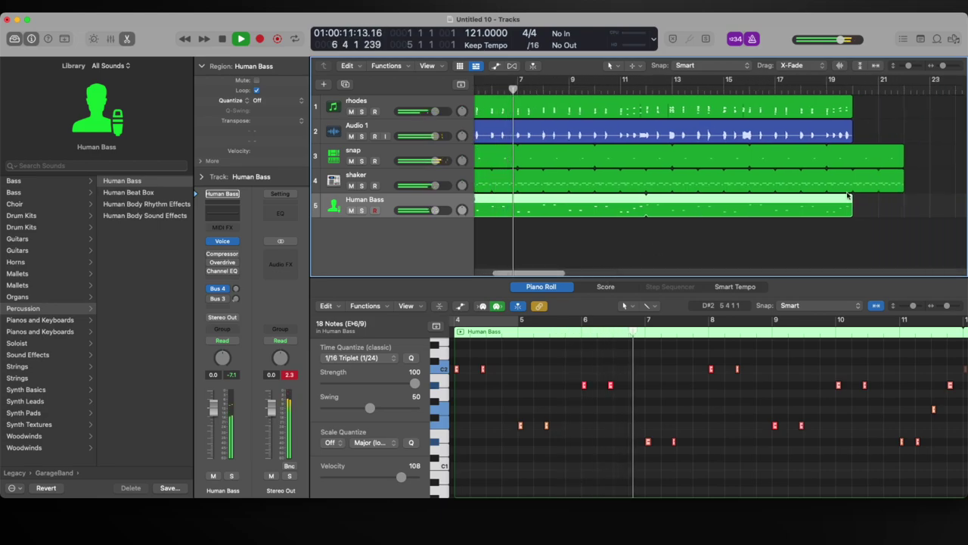
{"action": "scroll", "coordinate": [851, 196], "scroll_direction": "left", "scroll_amount": 2}
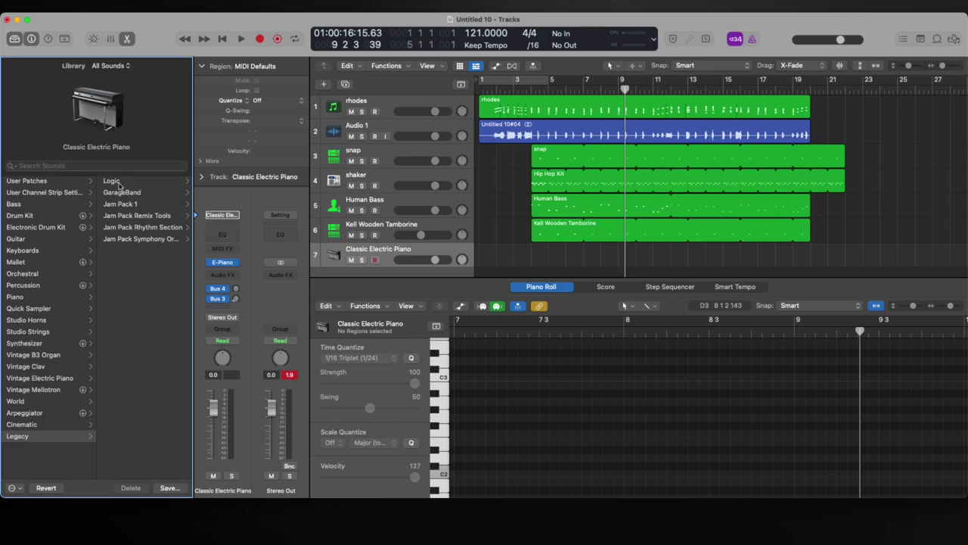
- Audition Live Sub Bass and load the Her Bass patch from Legacy Logic's Modern Wave Synth Vol 1 onto the seventh track
{"action": "left_click", "coordinate": [114, 181]}
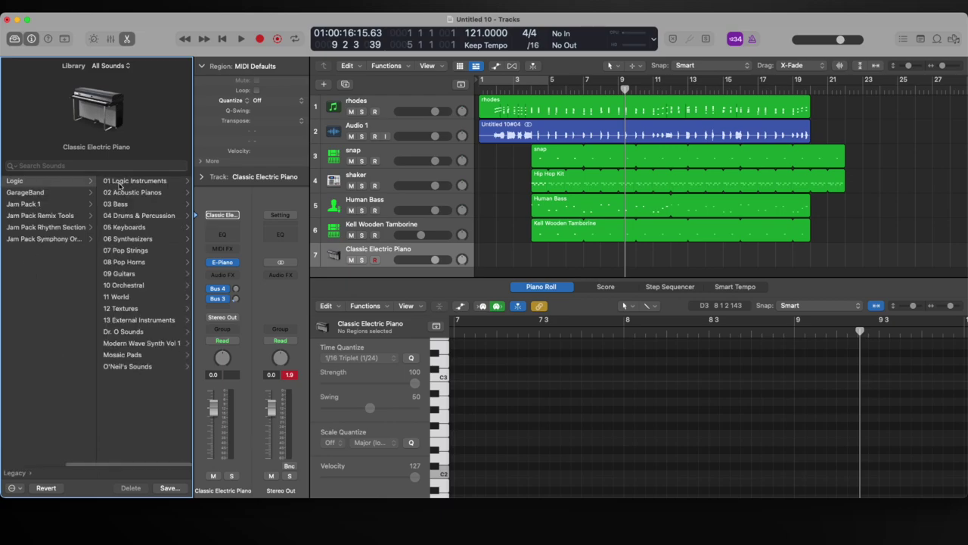
{"action": "left_click", "coordinate": [117, 345]}
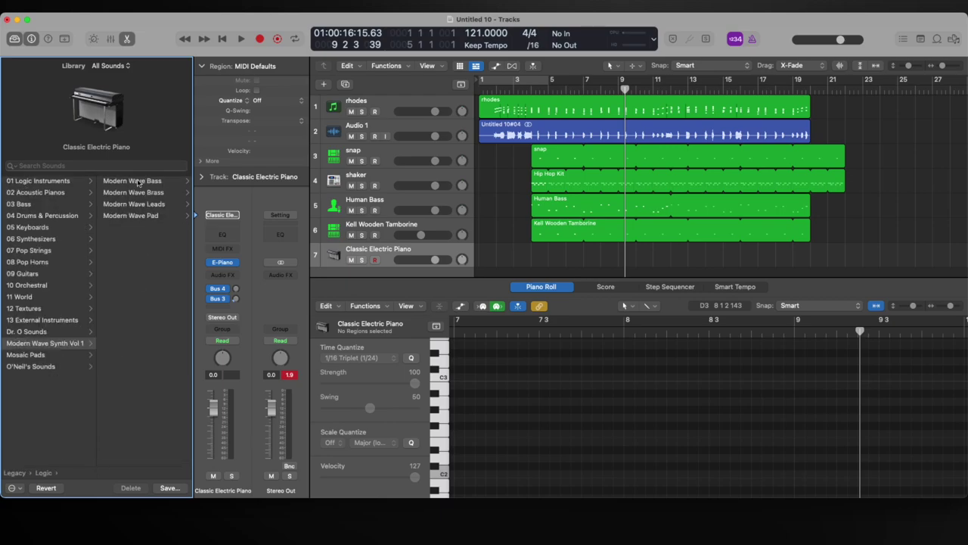
{"action": "left_click", "coordinate": [132, 181]}
{"action": "left_click", "coordinate": [124, 194]}
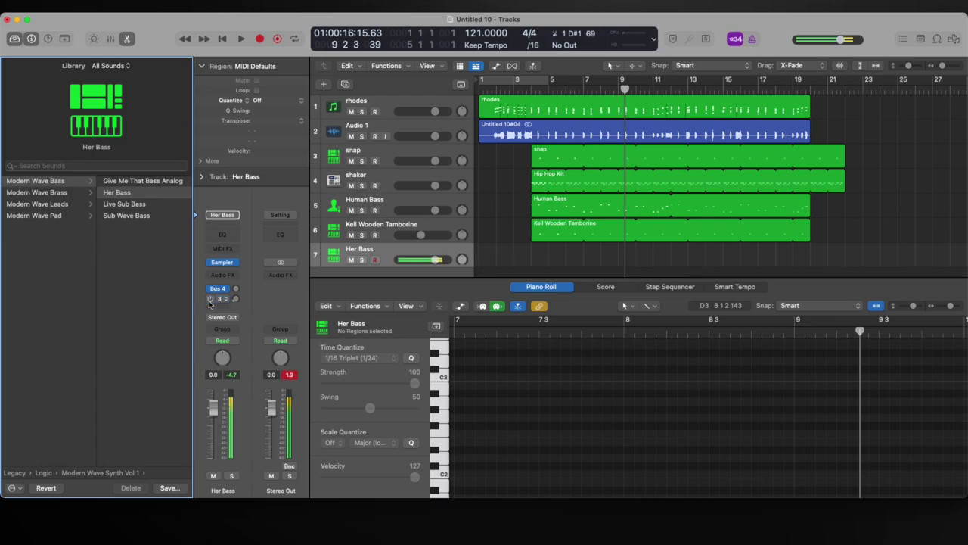
{"action": "left_click", "coordinate": [138, 205]}
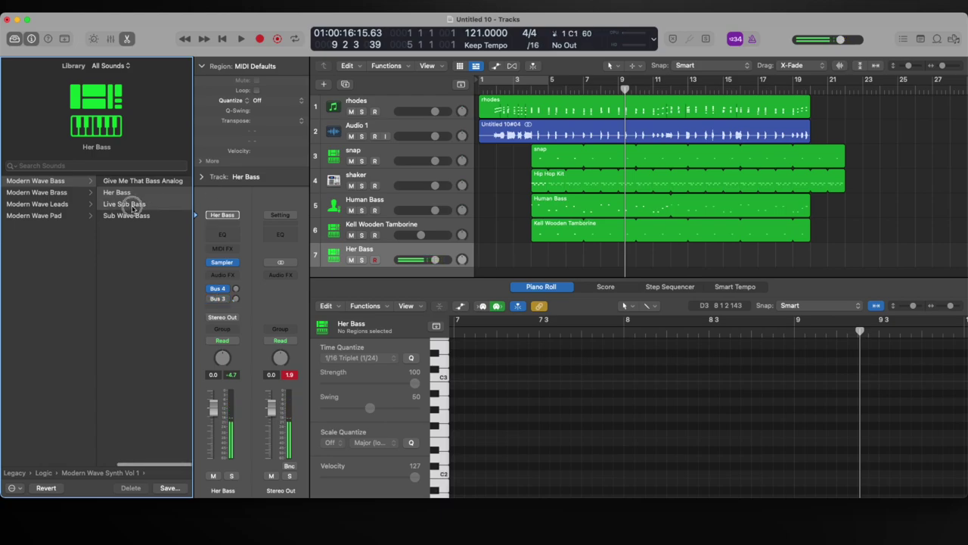
{"action": "left_click", "coordinate": [132, 194]}
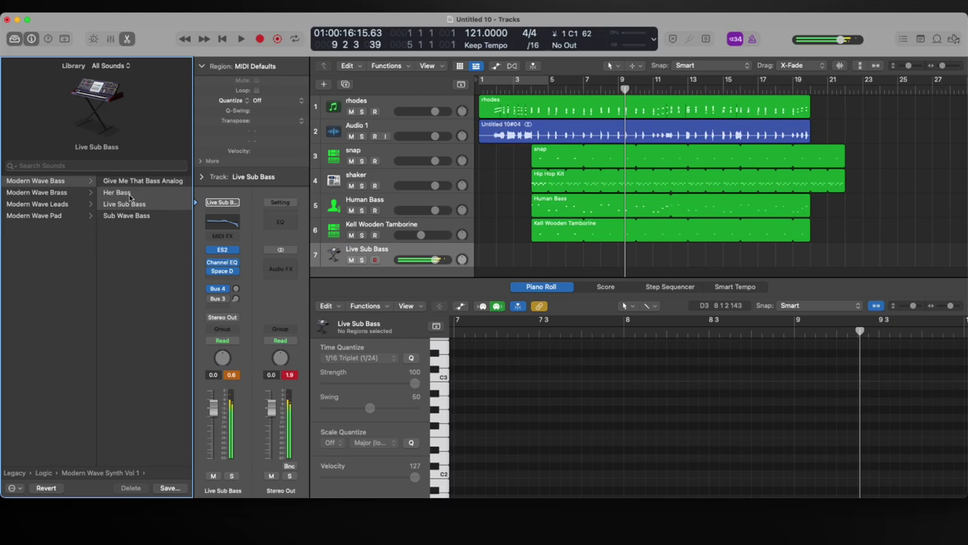
- Discard a short first take and record a bass part on the Her Bass track from bar 2 to bar 20
{"action": "key", "text": "Return"}
{"action": "key", "text": "r"}
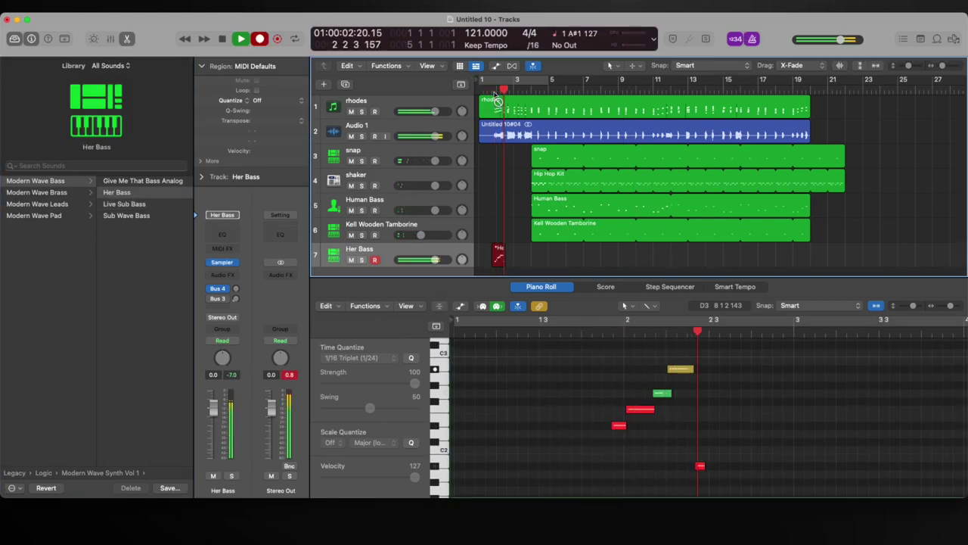
{"action": "left_click", "coordinate": [499, 89]}
{"action": "key", "text": "super+period"}
{"action": "key", "text": "r"}
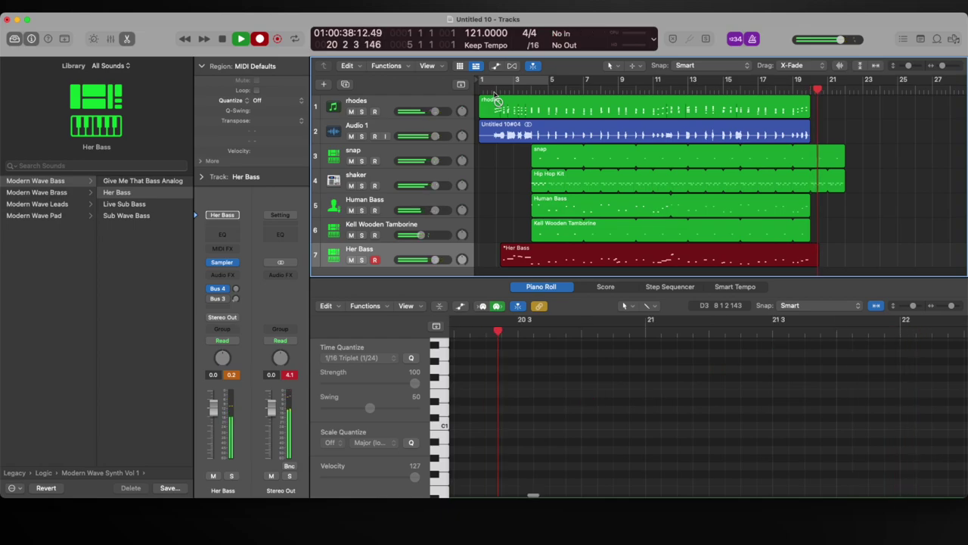
{"action": "key", "text": "space"}
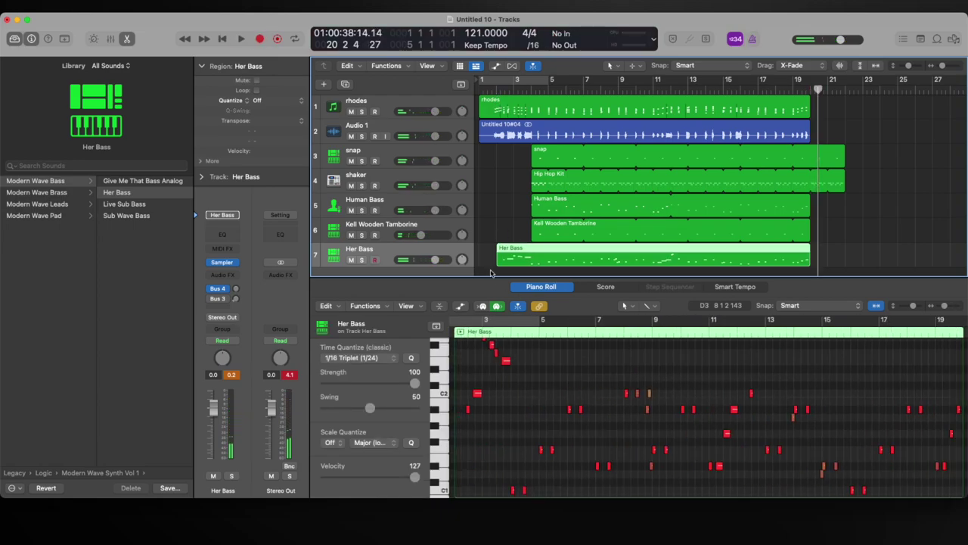
- Return the playhead to bar 1 and hide the Piano Roll editor
{"action": "left_click", "coordinate": [530, 401]}
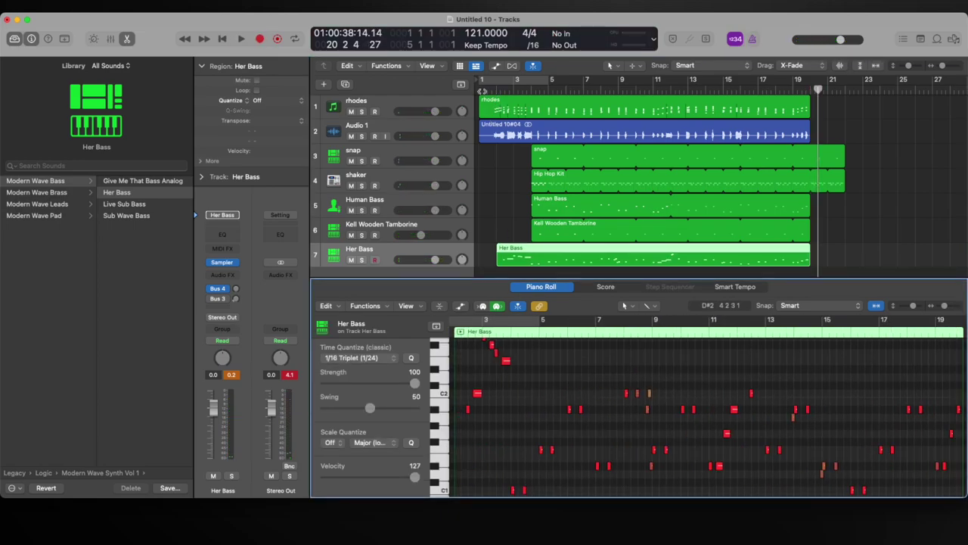
{"action": "left_click", "coordinate": [482, 89]}
{"action": "left_click", "coordinate": [128, 40]}
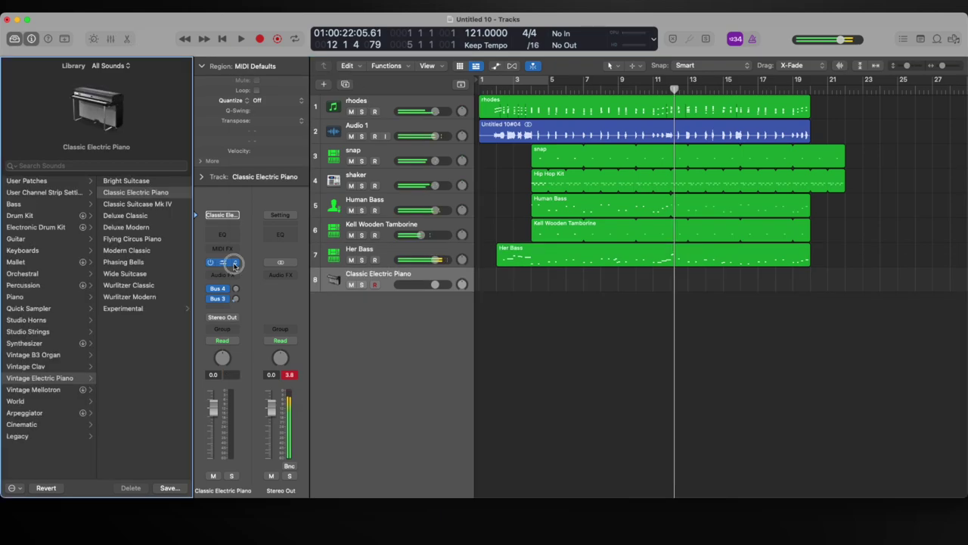
- Replace the instrument on the Classic Electric Piano track with Spectrasonics Keyscape in stereo
{"action": "left_click", "coordinate": [224, 262]}
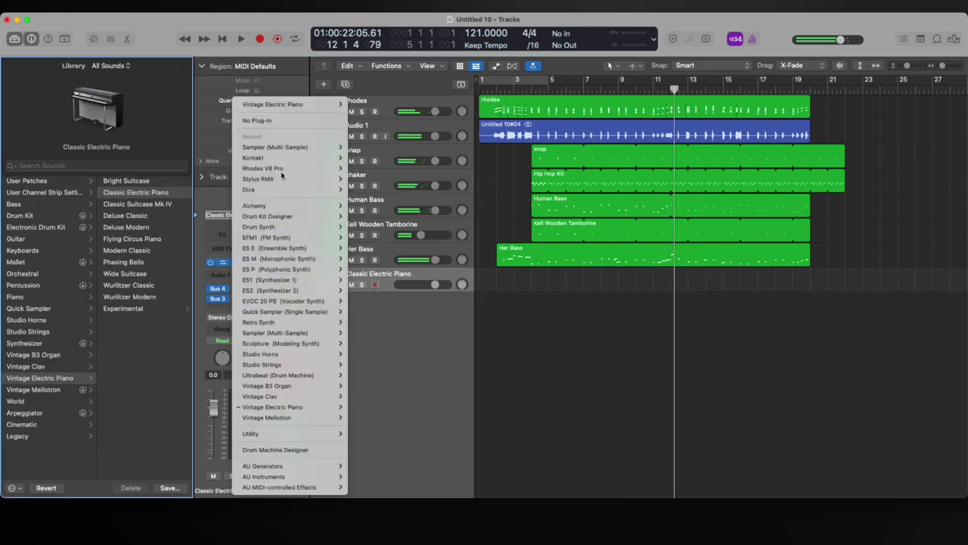
{"action": "mouse_move", "coordinate": [302, 476]}
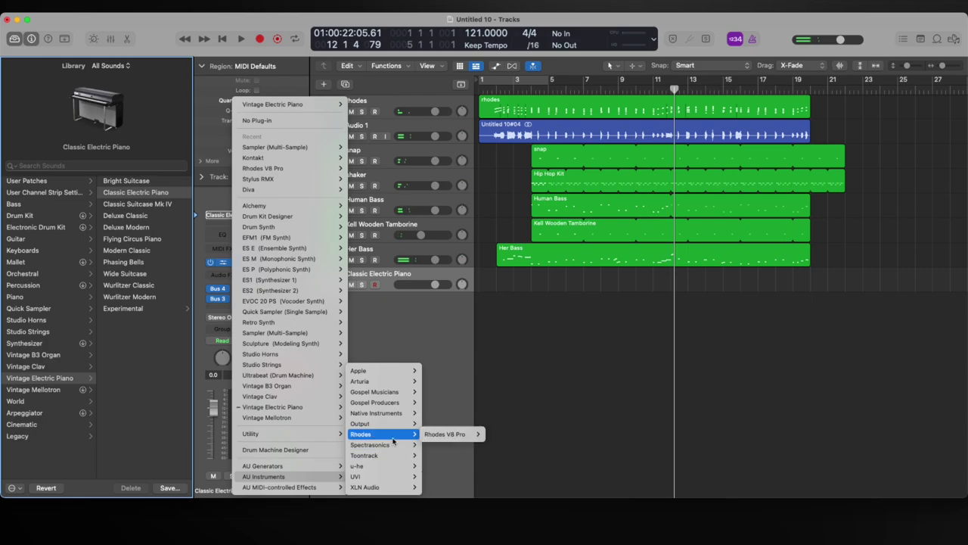
{"action": "mouse_move", "coordinate": [392, 445]}
{"action": "mouse_move", "coordinate": [442, 445]}
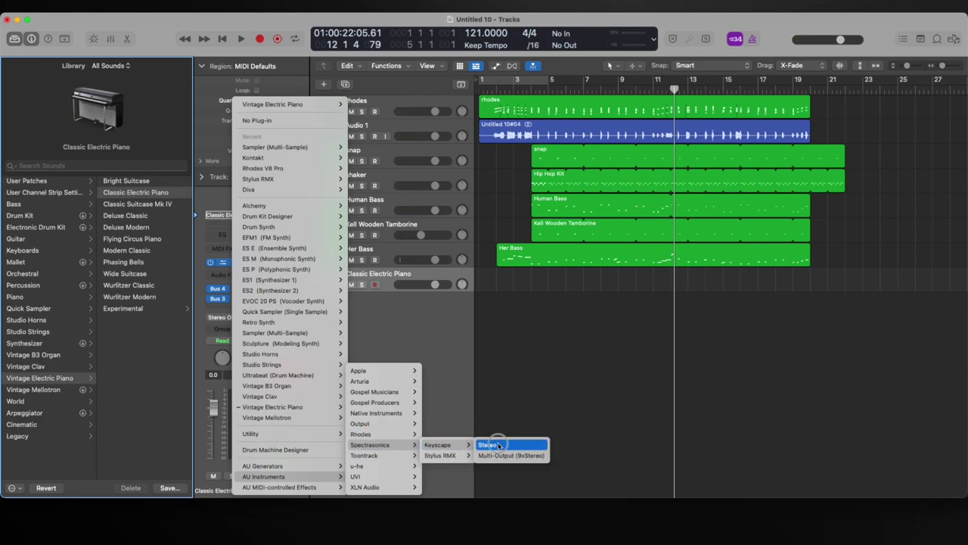
{"action": "left_click", "coordinate": [499, 445]}
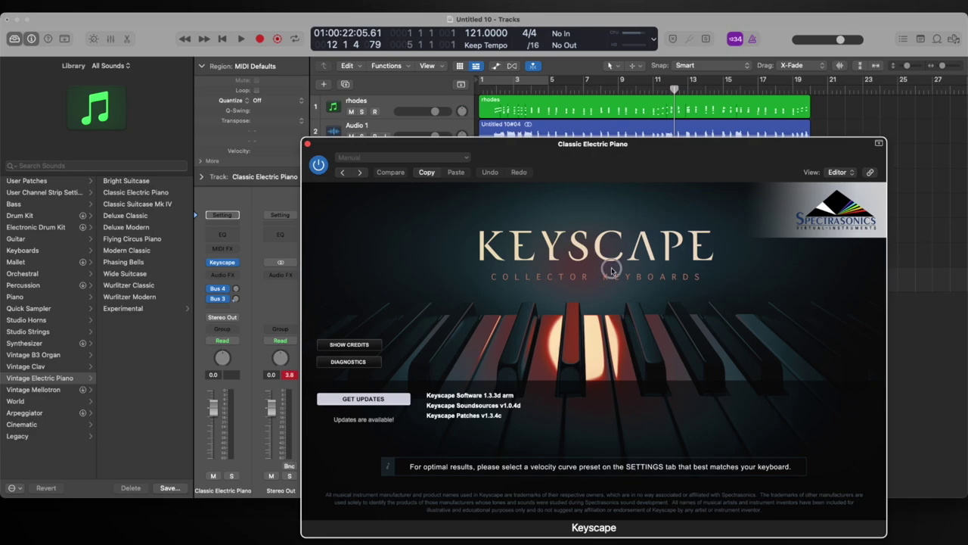
- Audition Keyscape's LA Custom C7 - Dark Score patch and load LA Custom C7 - Club
{"action": "scroll", "coordinate": [386, 398], "scroll_direction": "down", "scroll_amount": 5}
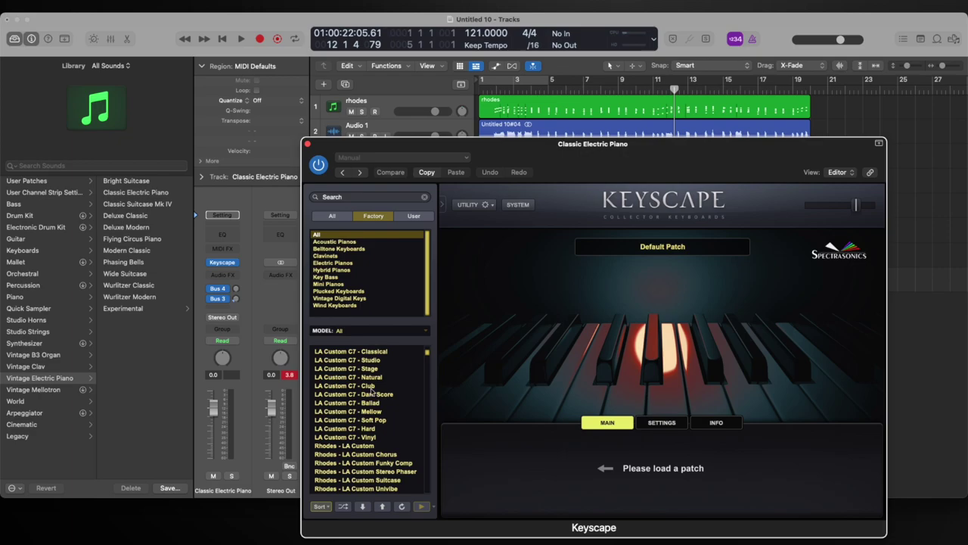
{"action": "left_click", "coordinate": [368, 394]}
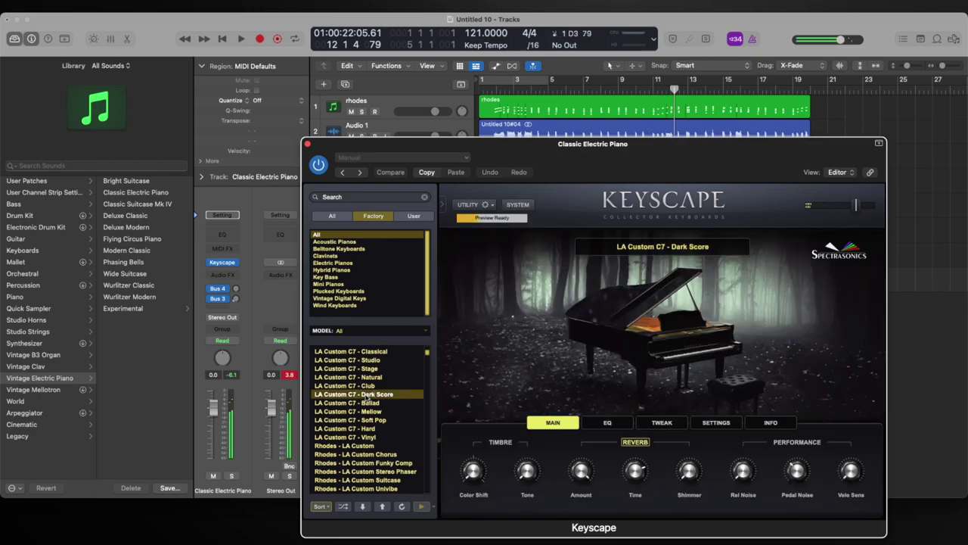
{"action": "left_click", "coordinate": [369, 386]}
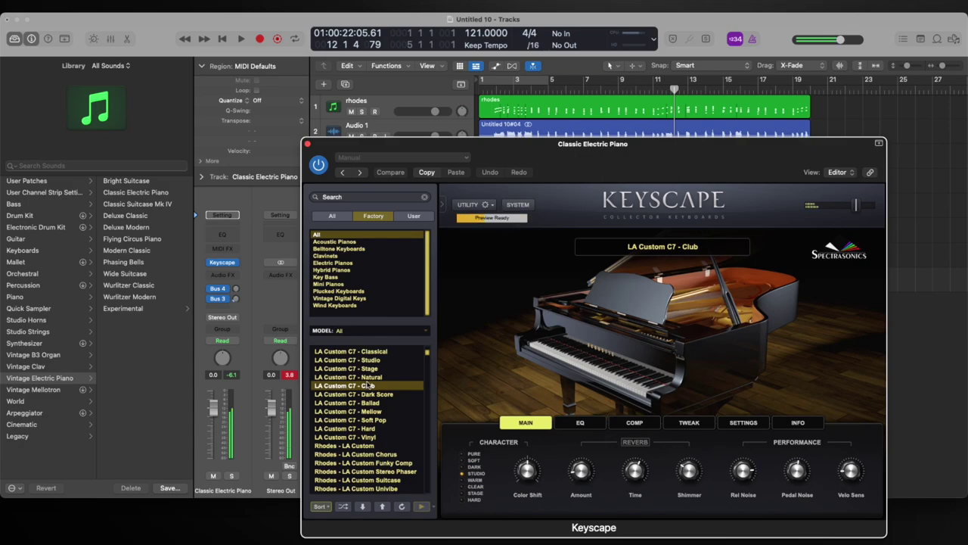
{"action": "left_click", "coordinate": [214, 305]}
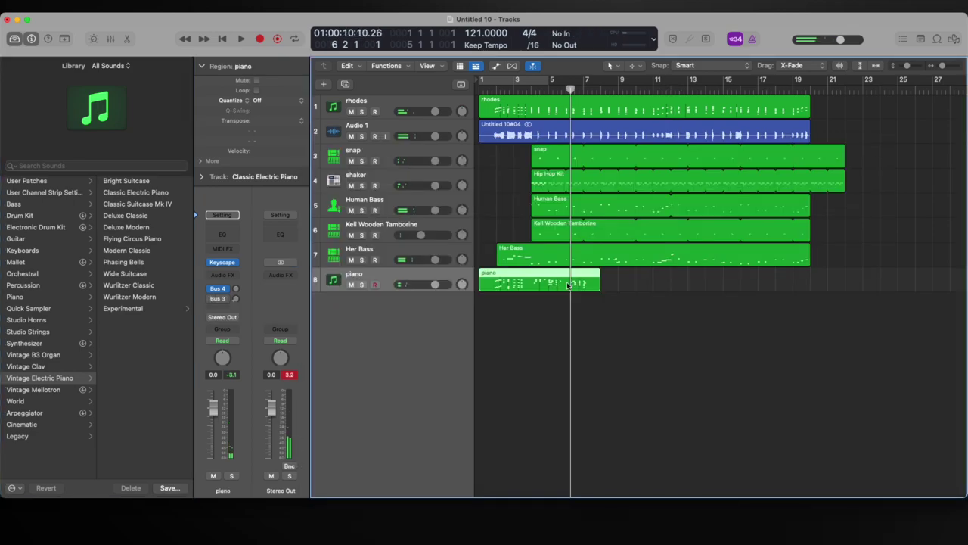
- Record the piano part on the eighth track from about bar 6 to bar 20 and play back the arrangement
{"action": "left_click", "coordinate": [568, 285]}
{"action": "key", "text": "space"}
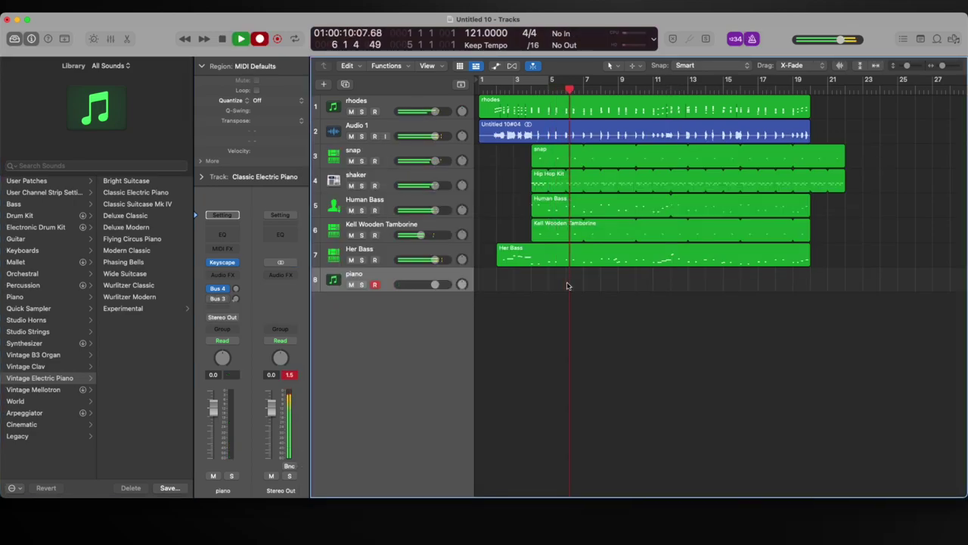
{"action": "key", "text": "r"}
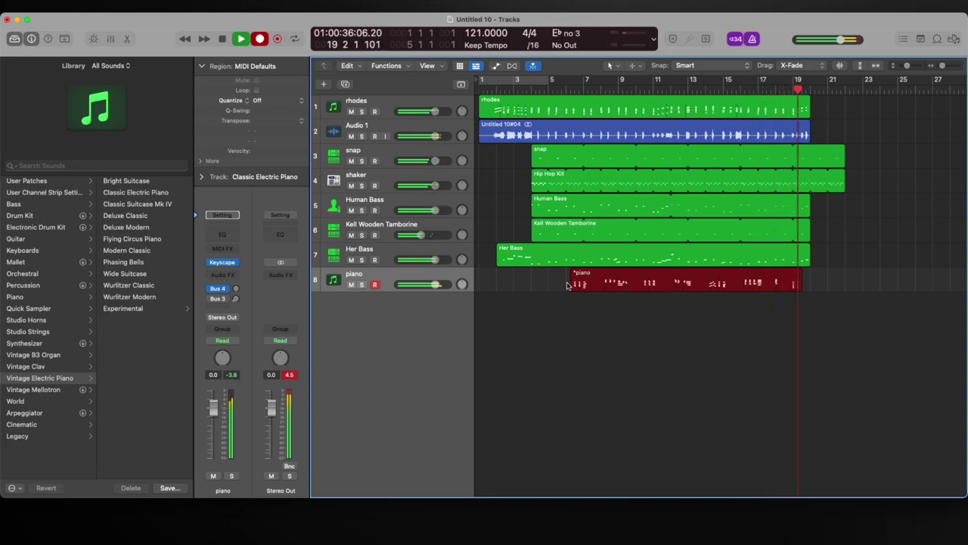
{"action": "key", "text": "space"}
{"action": "key", "text": "space"}
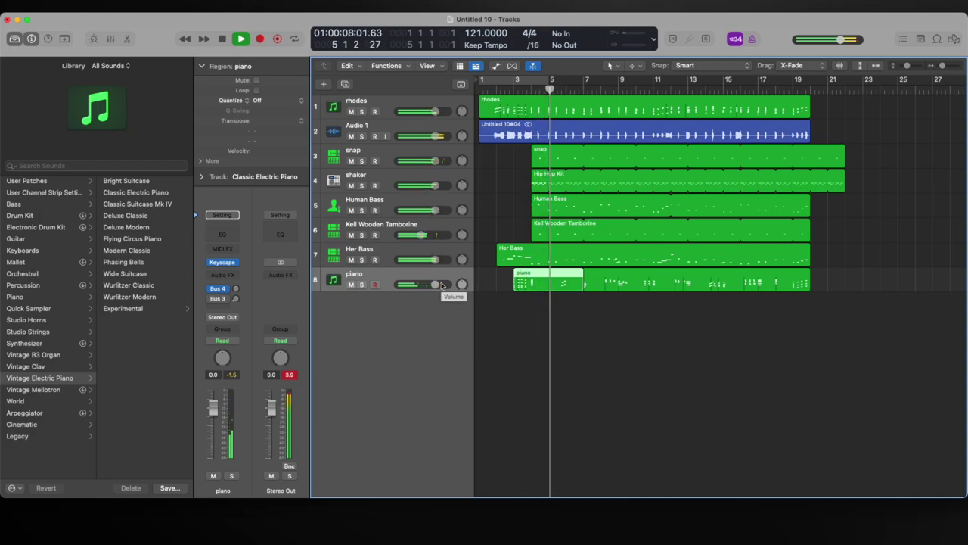
- Join the piano regions into one from bar 3 to bar 20 and lower the piano track's volume to -3.7 dB
{"action": "left_click_drag", "start_coordinate": [497, 279], "coordinate": [585, 278]}
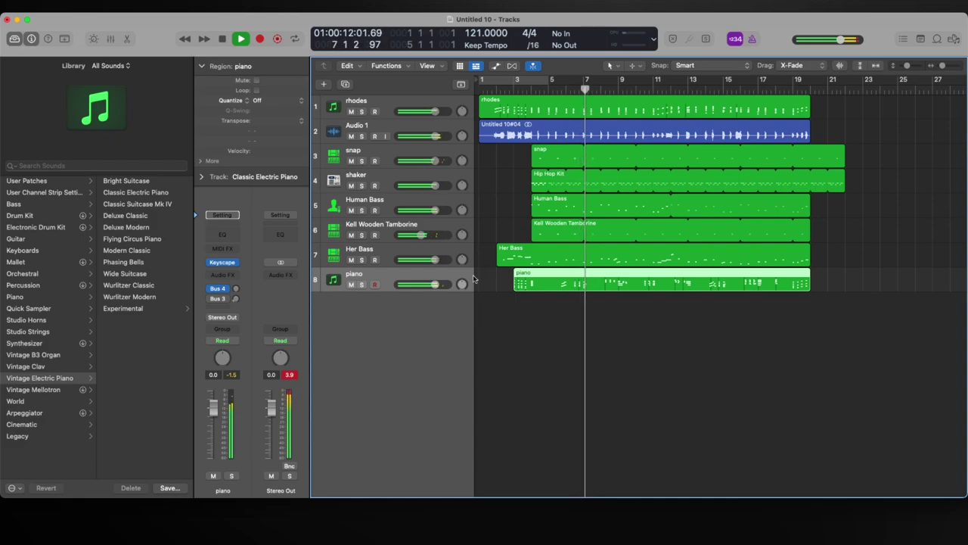
{"action": "left_click_drag", "start_coordinate": [435, 285], "coordinate": [426, 285]}
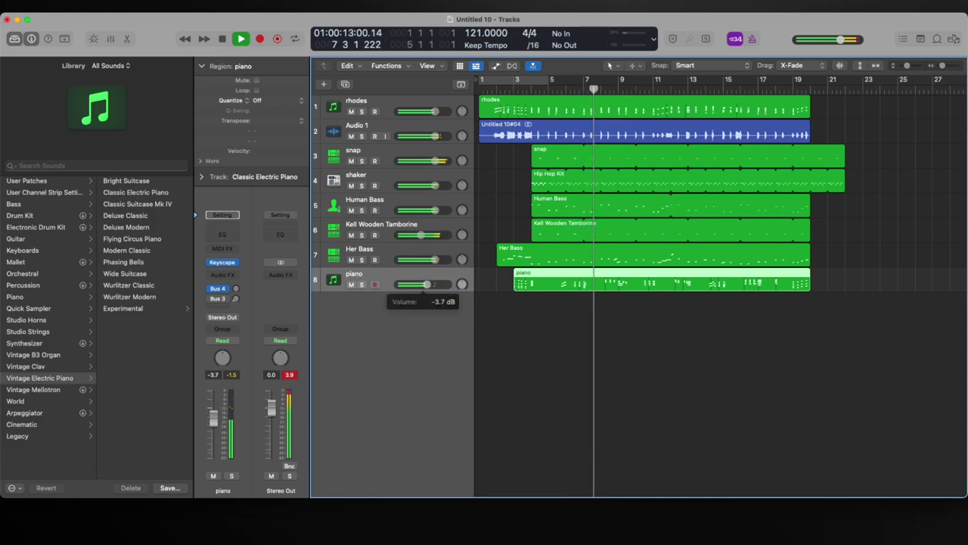
- Add an audio track below the piano track and name it organ
{"action": "left_click", "coordinate": [325, 84]}
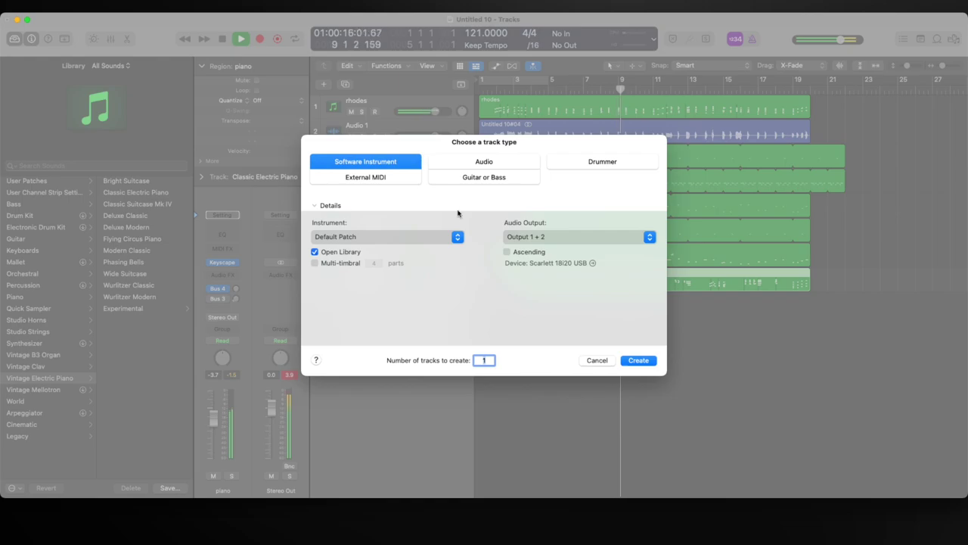
{"action": "left_click", "coordinate": [641, 364]}
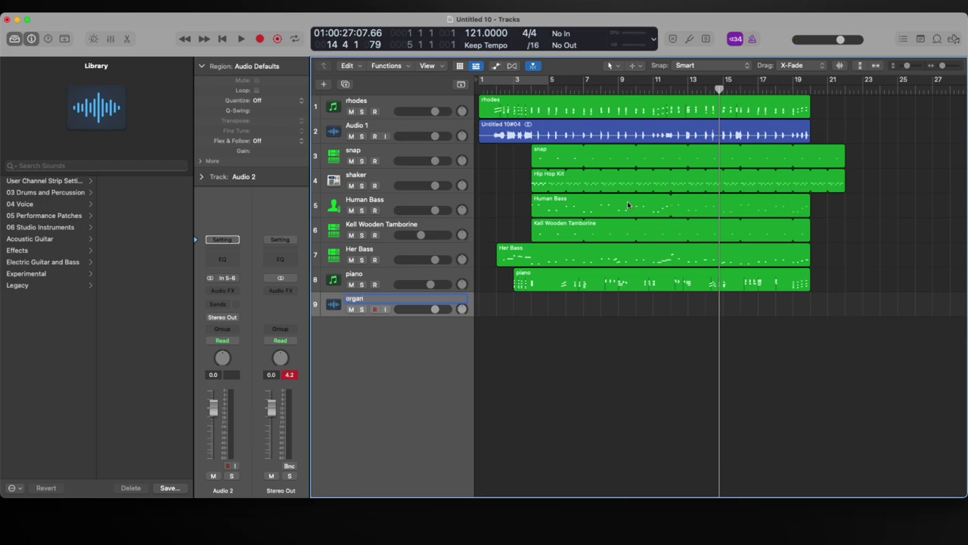
{"action": "left_click", "coordinate": [492, 89]}
{"action": "key", "text": "r"}
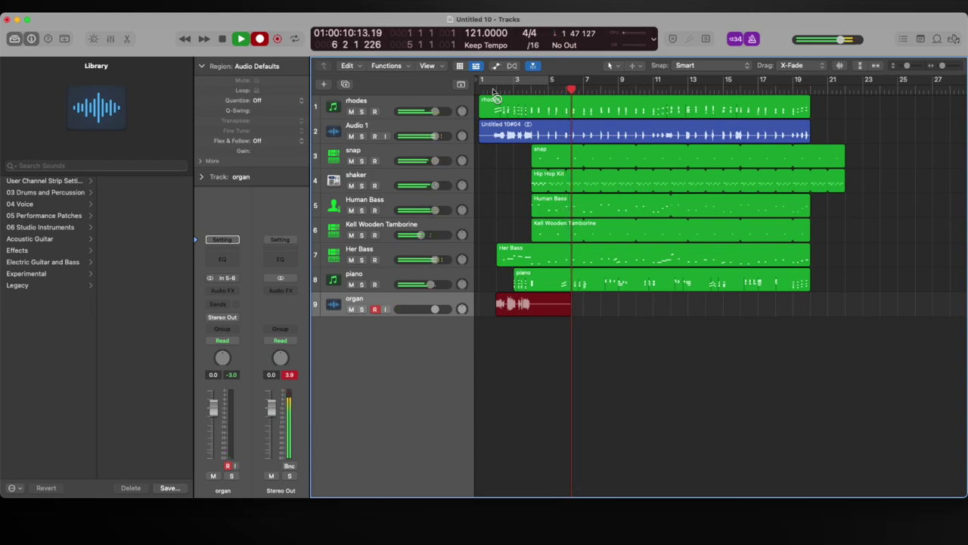
{"action": "key", "text": "space"}
{"action": "key", "text": "super+z"}
- Record the organ part on the organ audio track from bar 2 to bar 20
{"action": "key", "text": "Return"}
{"action": "key", "text": "space"}
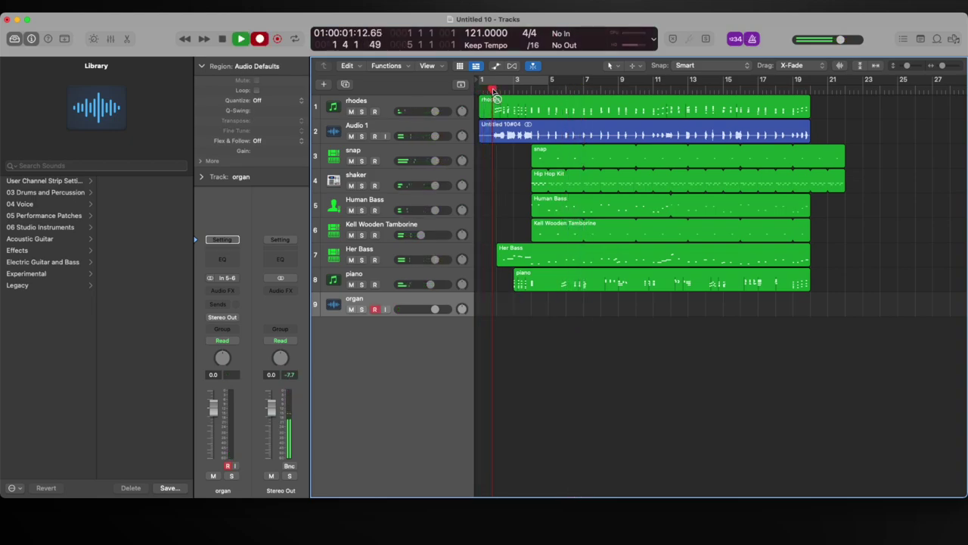
{"action": "key", "text": "r"}
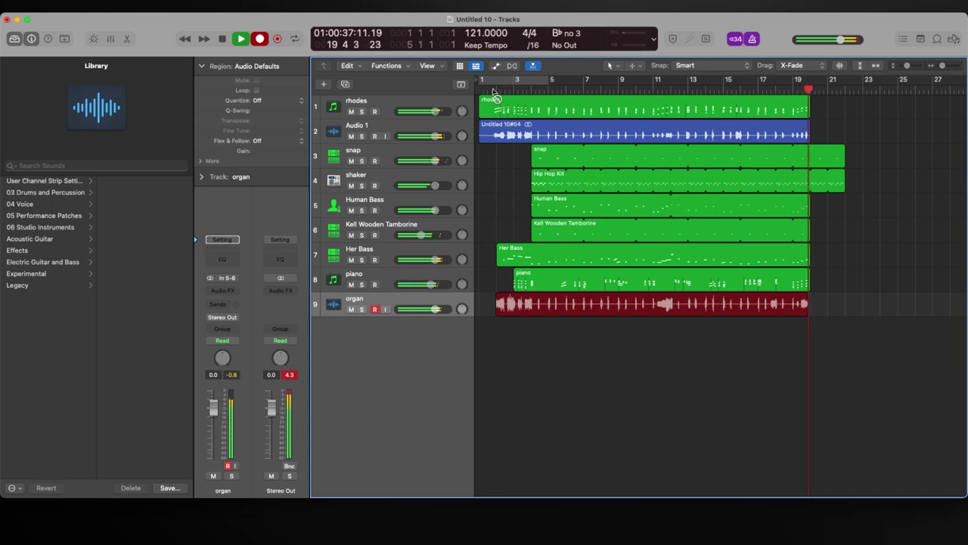
{"action": "key", "text": "space"}
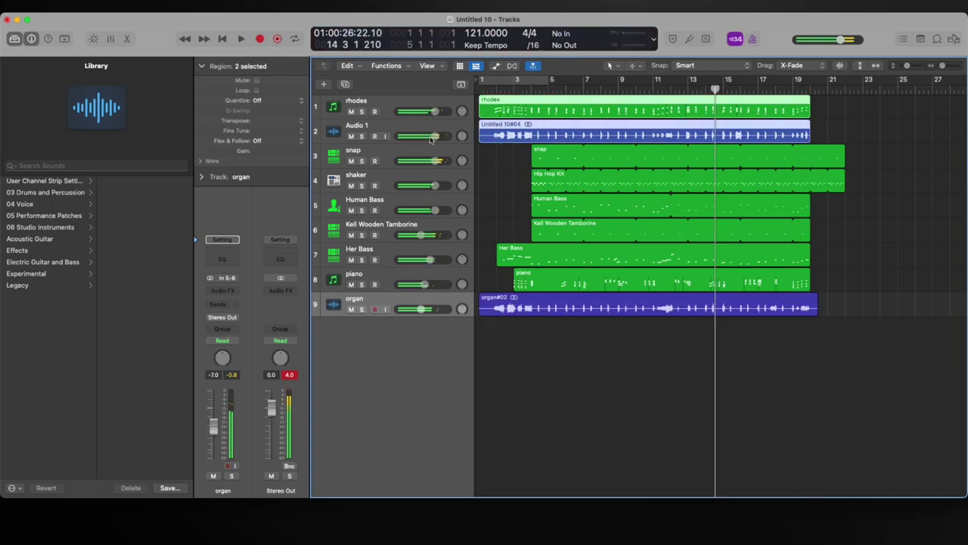
- Delete the existing rhodes and Audio 1 regions and record a new take on both tracks from about bar 2 to bar 20
{"action": "left_click", "coordinate": [374, 98]}
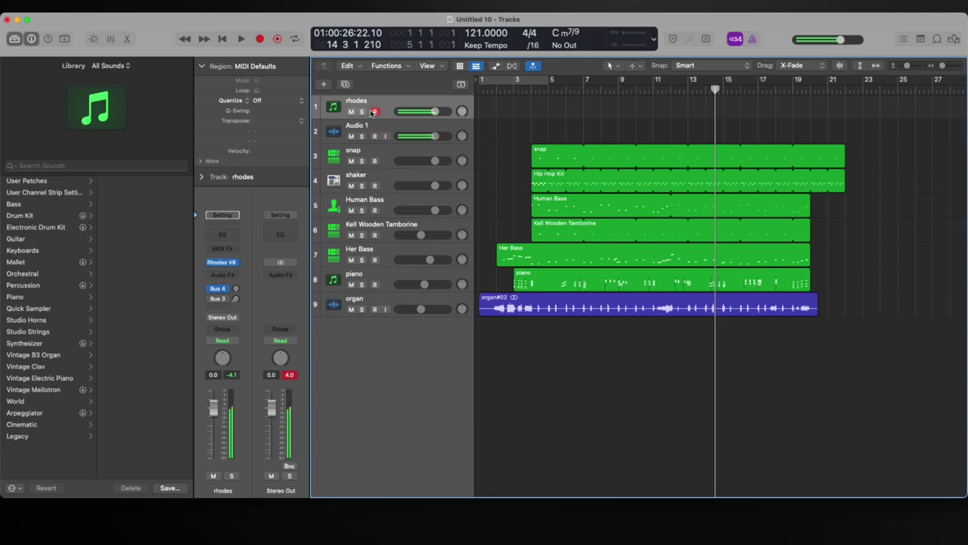
{"action": "left_click", "coordinate": [499, 93]}
{"action": "key", "text": "r"}
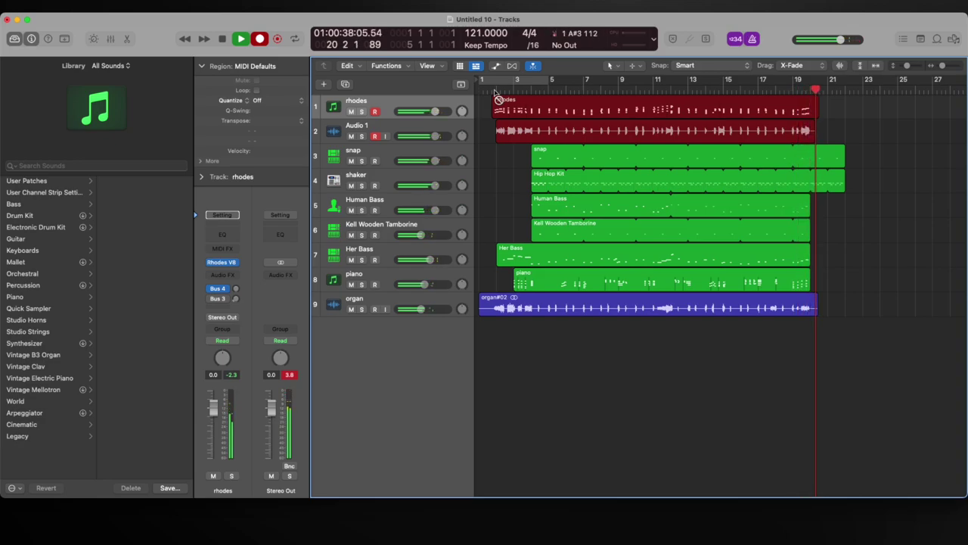
{"action": "key", "text": "space"}
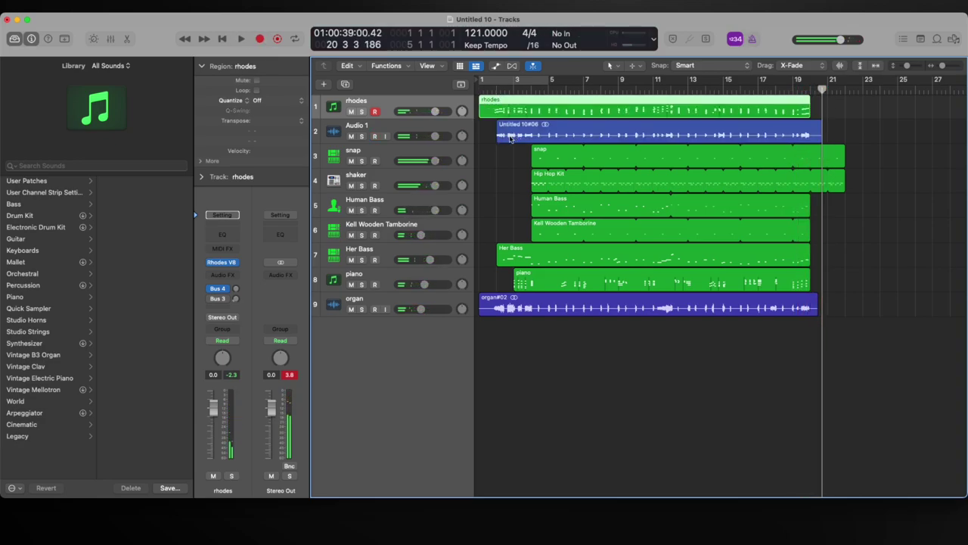
- Extend the new Audio 1 region back to bar 1, play the song from the start and disarm the track
{"action": "left_click_drag", "start_coordinate": [499, 135], "coordinate": [482, 135]}
{"action": "key", "text": "Return"}
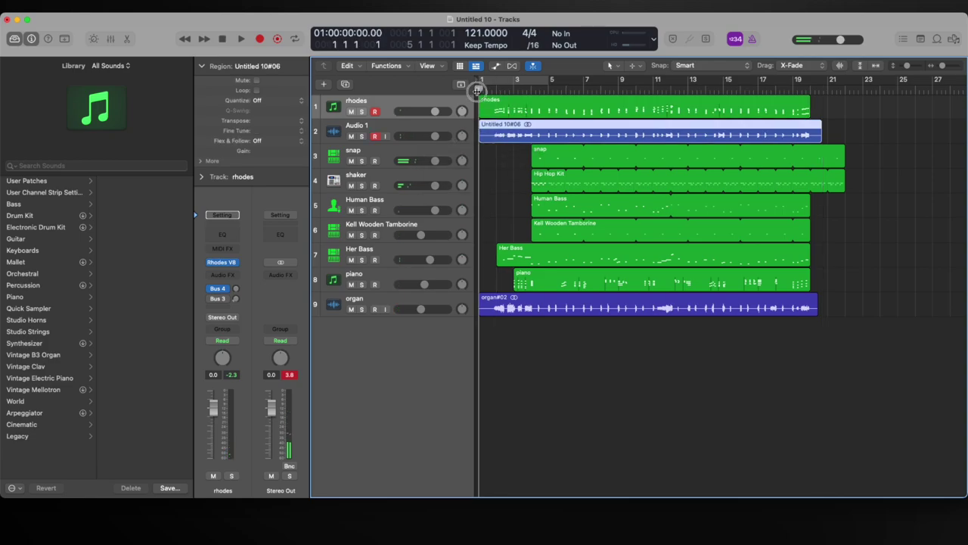
{"action": "key", "text": "c"}
{"action": "key", "text": "space"}
{"action": "key", "text": "c"}
{"action": "key", "text": "space"}
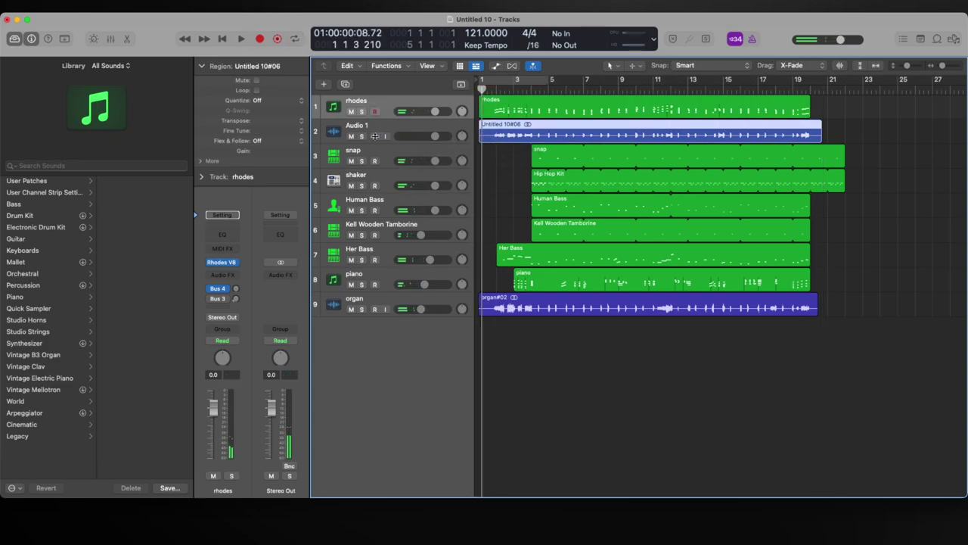
{"action": "left_click", "coordinate": [374, 136]}
- Add a software instrument track below organ and load the Sunburst Electric patch by searching for "sunburst"
{"action": "left_click", "coordinate": [396, 299]}
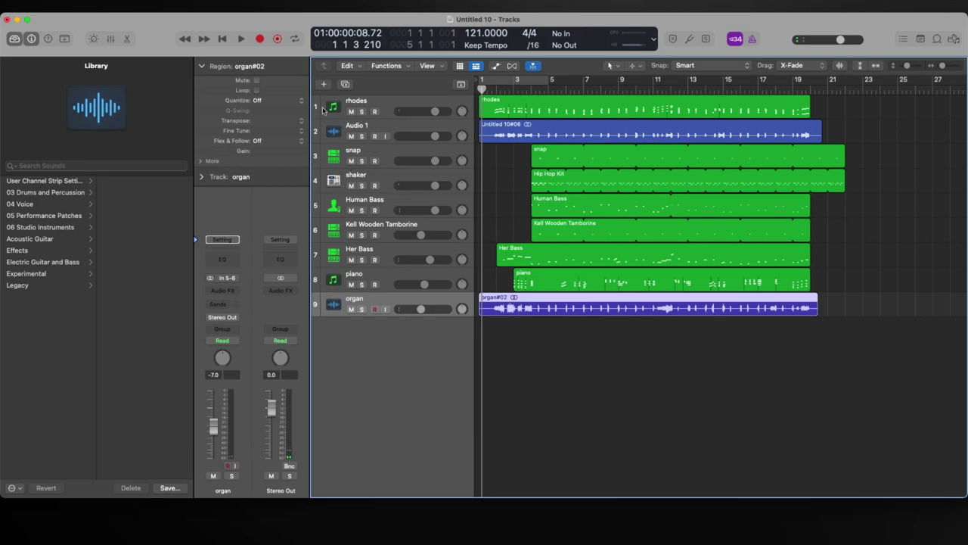
{"action": "left_click", "coordinate": [325, 84]}
{"action": "left_click", "coordinate": [401, 161]}
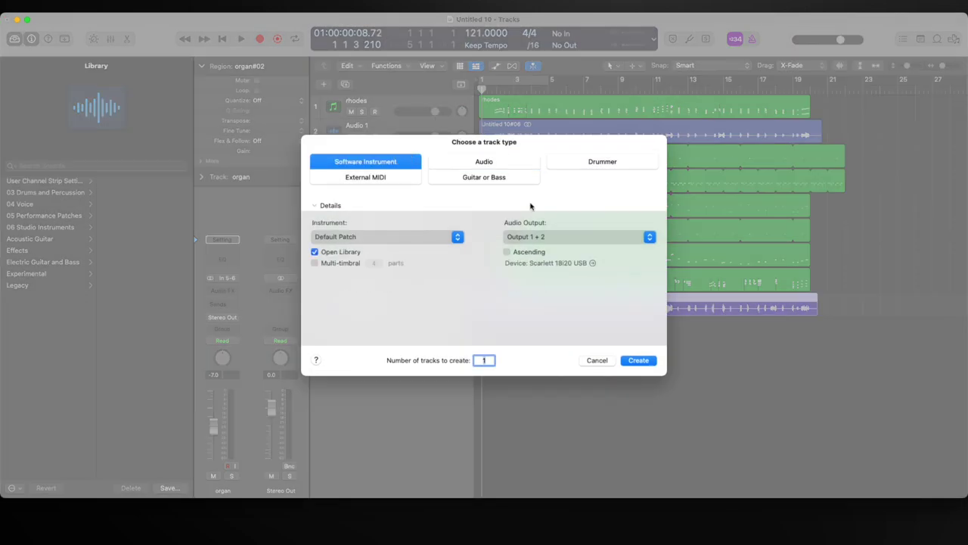
{"action": "left_click", "coordinate": [638, 362]}
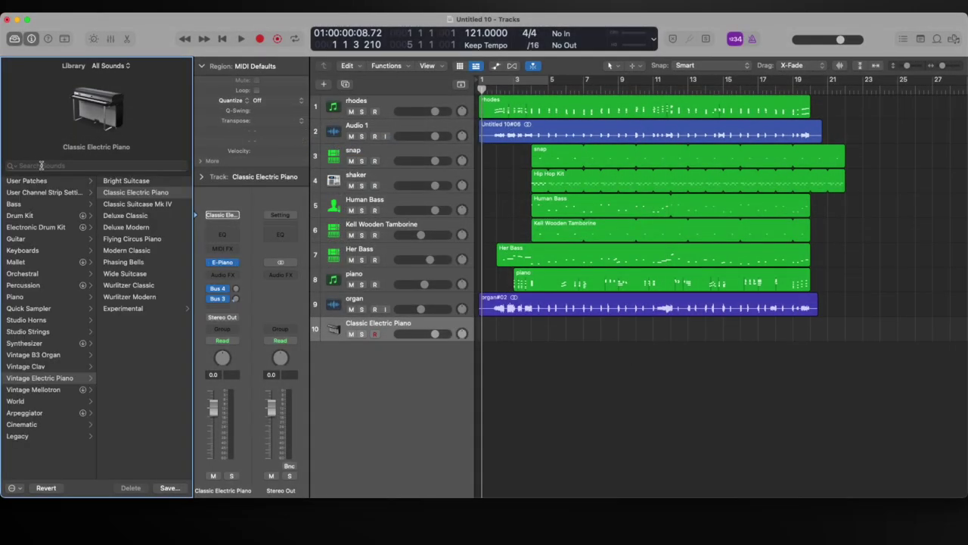
{"action": "type", "text": "sun"}
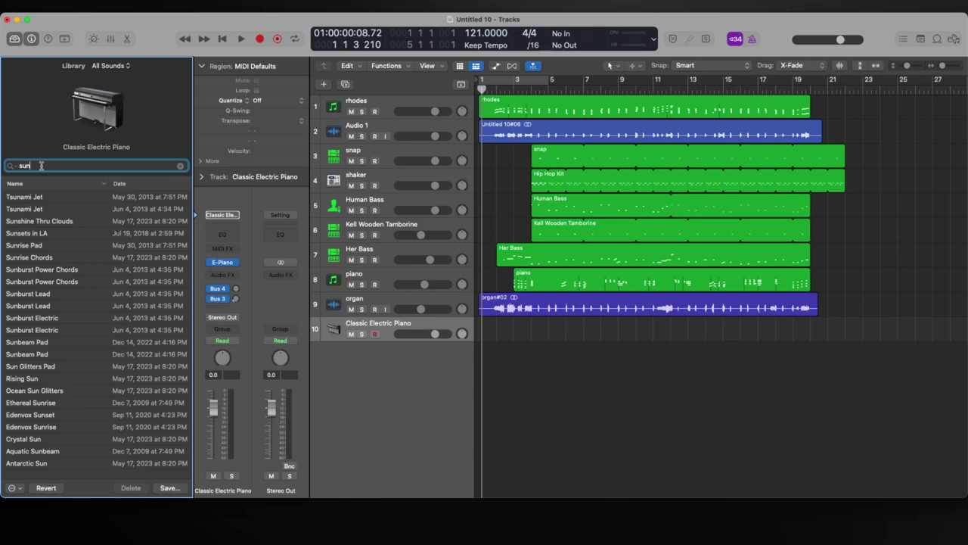
{"action": "type", "text": "bu"}
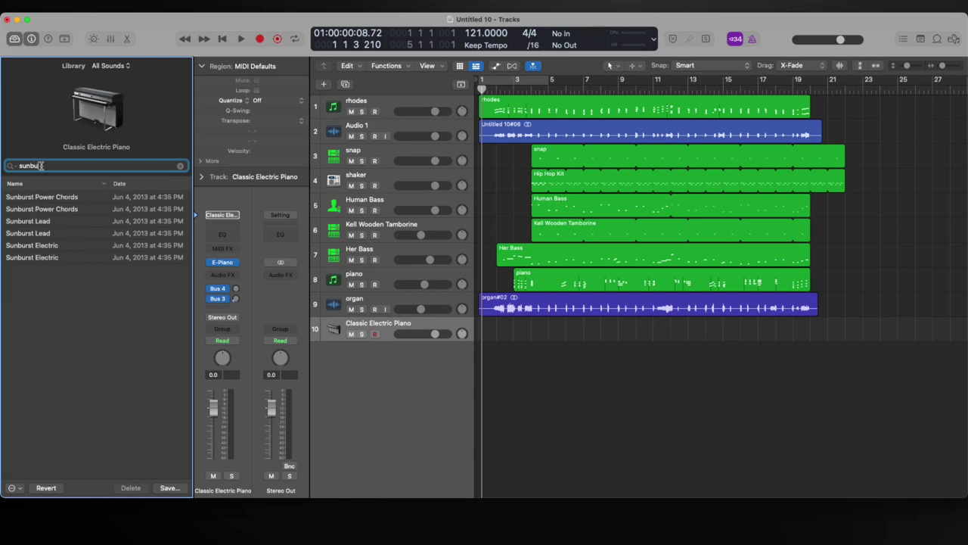
{"action": "left_click", "coordinate": [55, 245]}
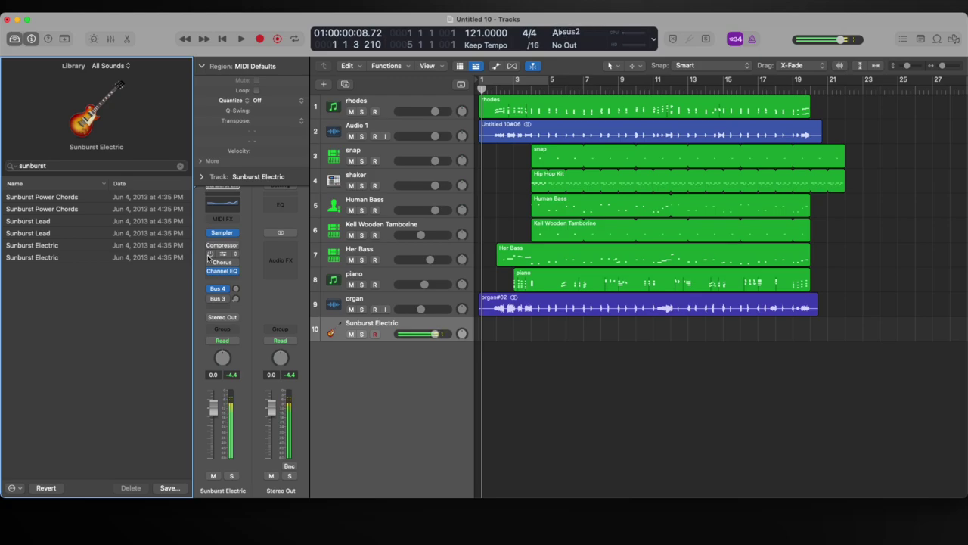
- Duplicate the Sunburst Electric track, audition New Surf Lead, Fuzzy Synth Guitar and Funky Wah, and load Delicate Echoes on the copy
{"action": "left_click", "coordinate": [345, 84]}
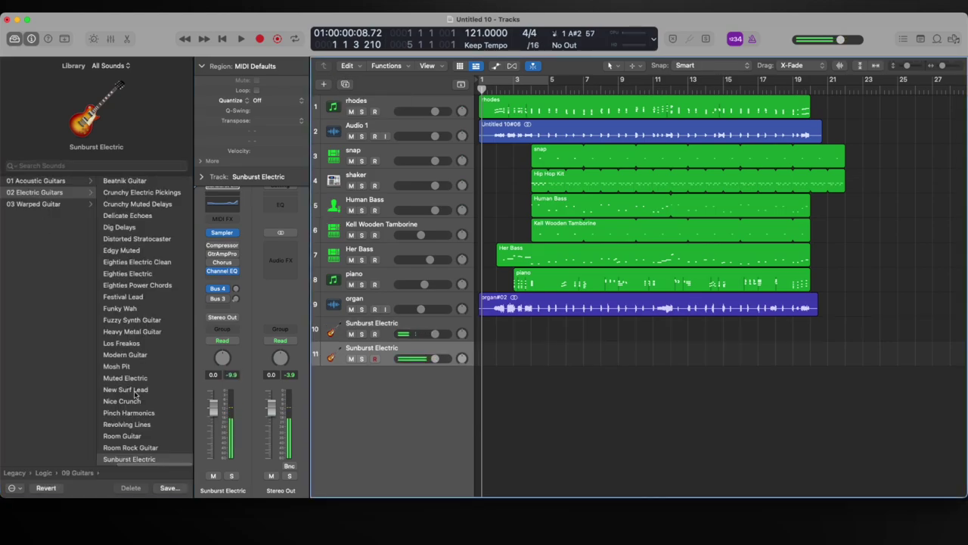
{"action": "left_click", "coordinate": [128, 390]}
{"action": "left_click", "coordinate": [147, 320]}
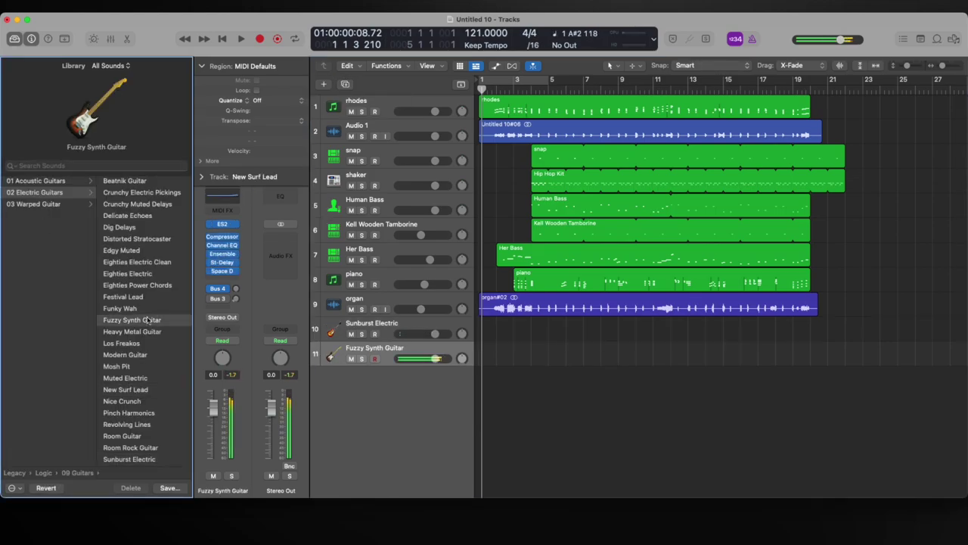
{"action": "left_click", "coordinate": [140, 310]}
{"action": "left_click", "coordinate": [128, 216]}
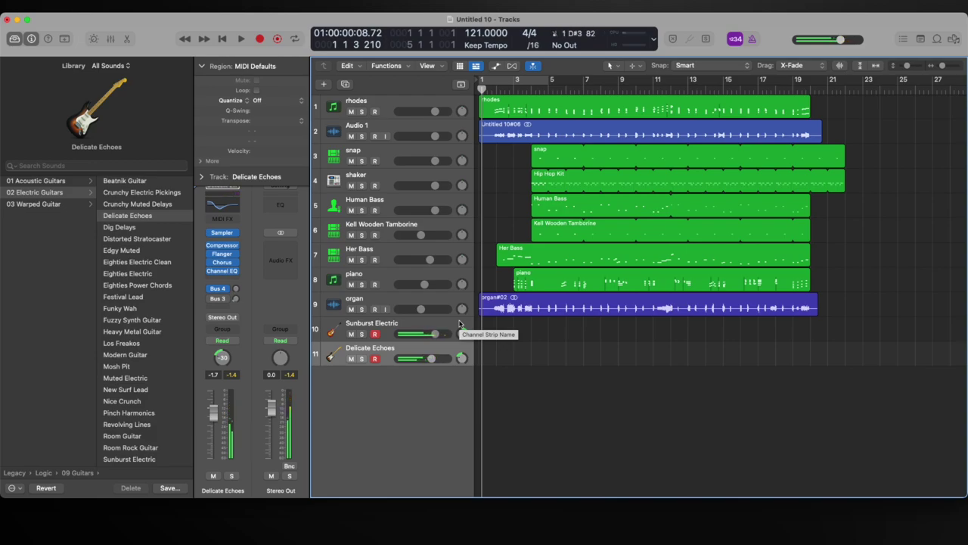
- Record the guitar part simultaneously on the Sunburst Electric and Delicate Echoes tracks from about bar 2 to bar 20
{"action": "key", "text": "r"}
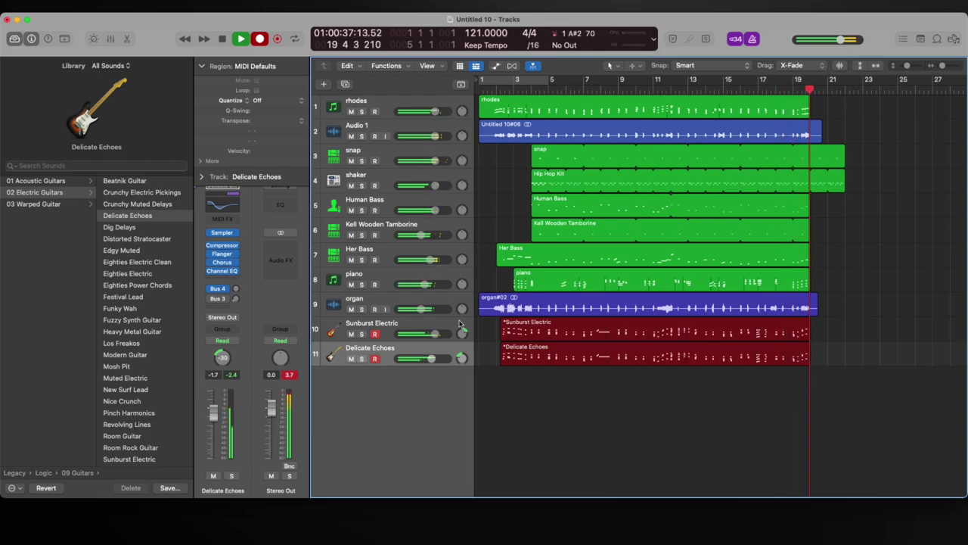
{"action": "key", "text": "space"}
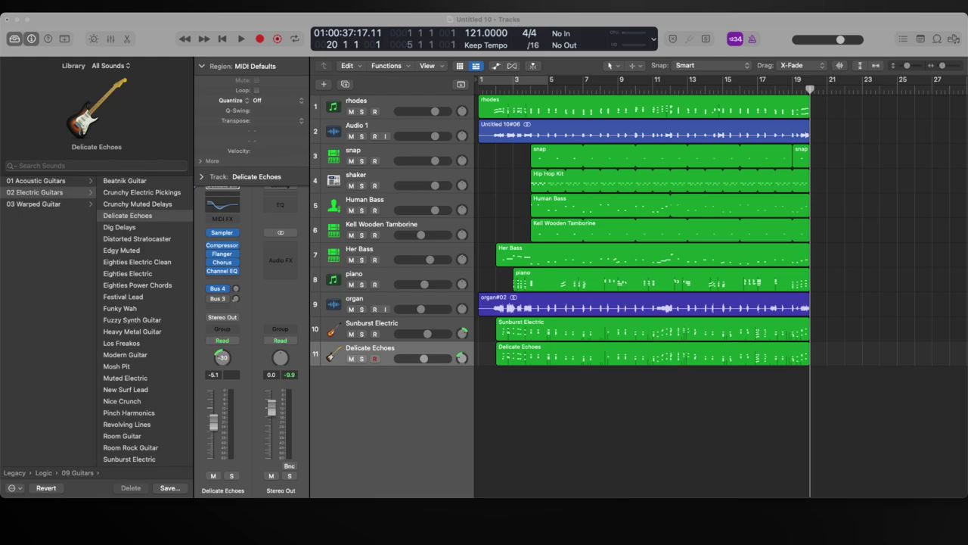